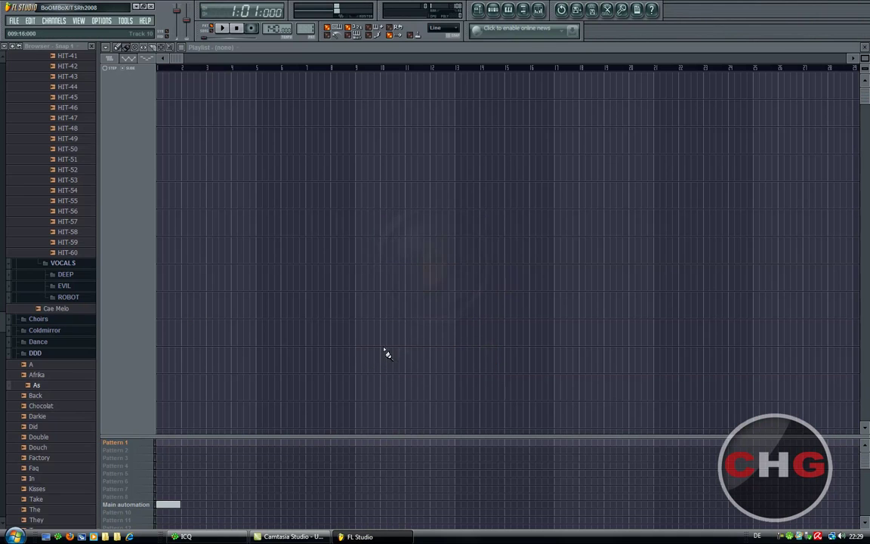
Step: Collapse the STAB FX and DDD folders in the sample browser
left_click(33, 172)
scroll(44, 174, "up", 10)
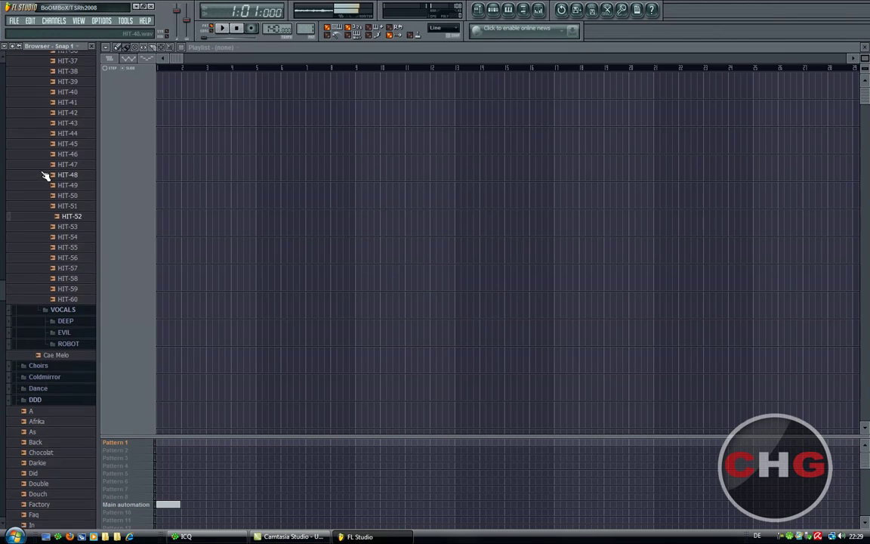
left_click(44, 175)
scroll(45, 175, "up", 10)
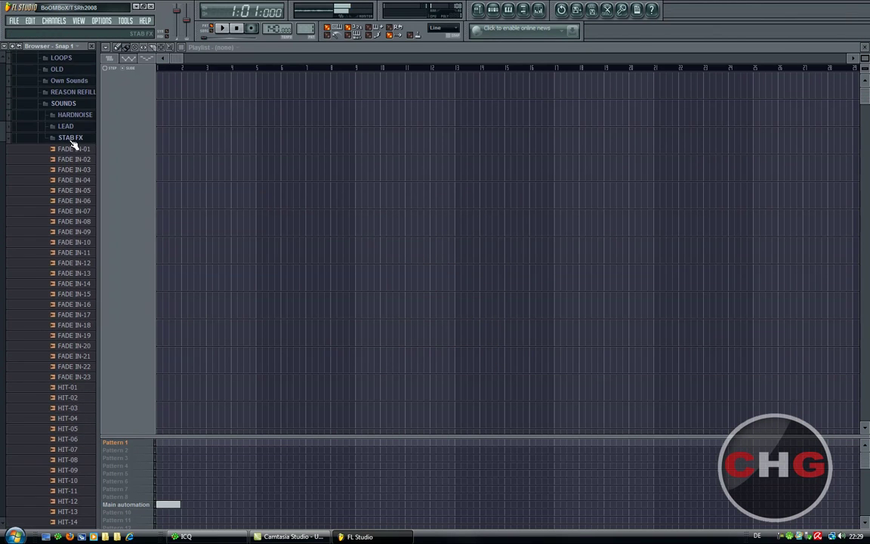
left_click(71, 138)
left_click(65, 196)
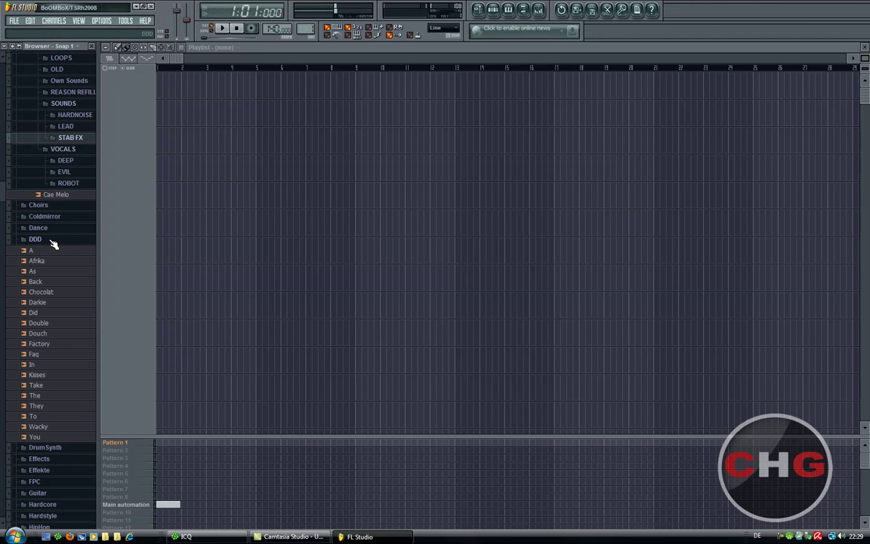
left_click(36, 240)
scroll(161, 174, "up", 7)
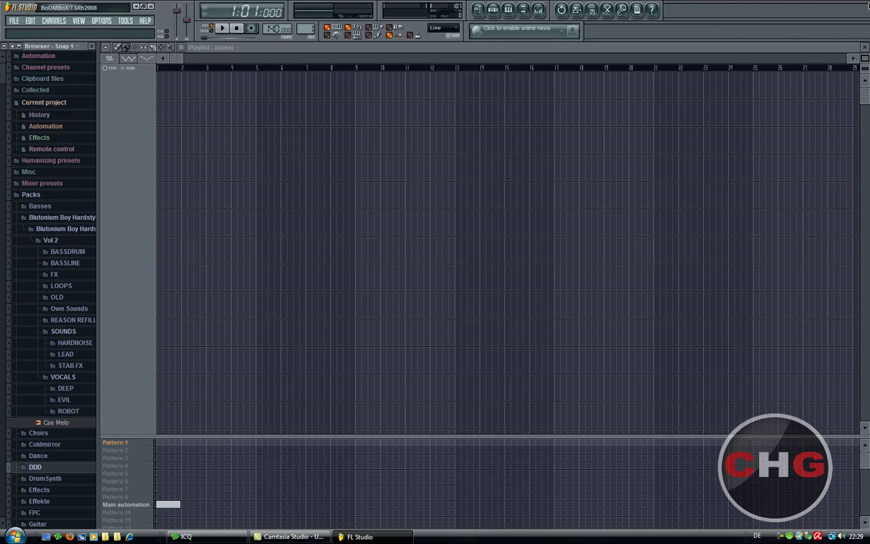
Step: Close the playlist and move the channel window slightly further into the workspace
left_click(863, 47)
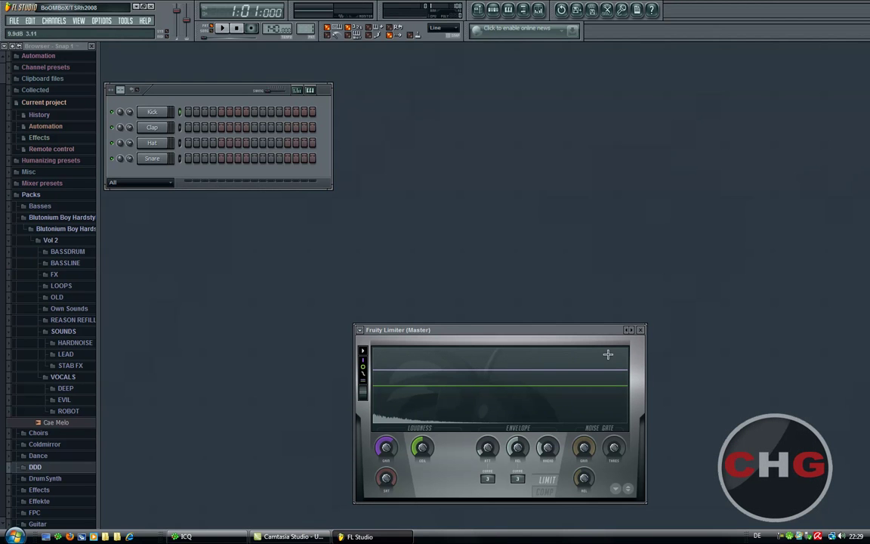
left_click_drag(184, 91, 221, 95)
Step: Exit FL Studio and run Reset settings from the Advanced folder of the Image-Line FL Studio 8 program group
left_click(15, 536)
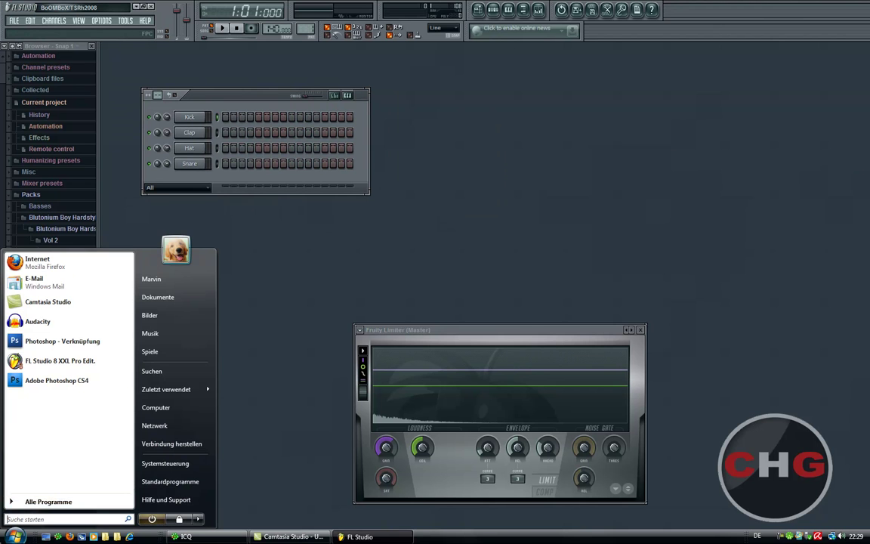
left_click(20, 496)
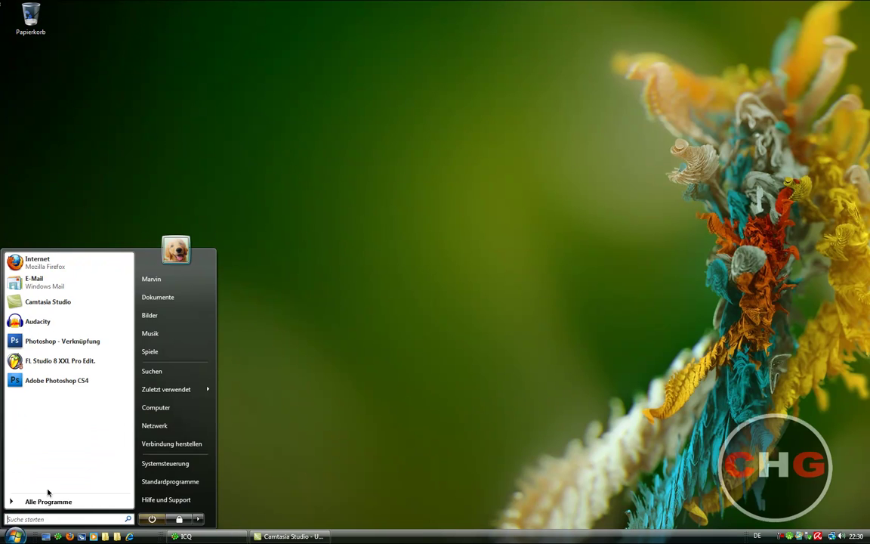
left_click(47, 499)
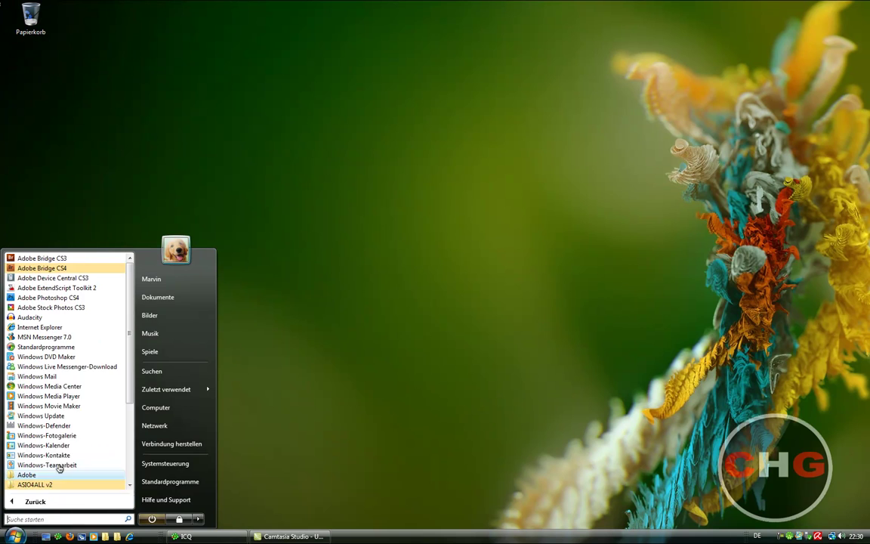
scroll(64, 332, "down", 5)
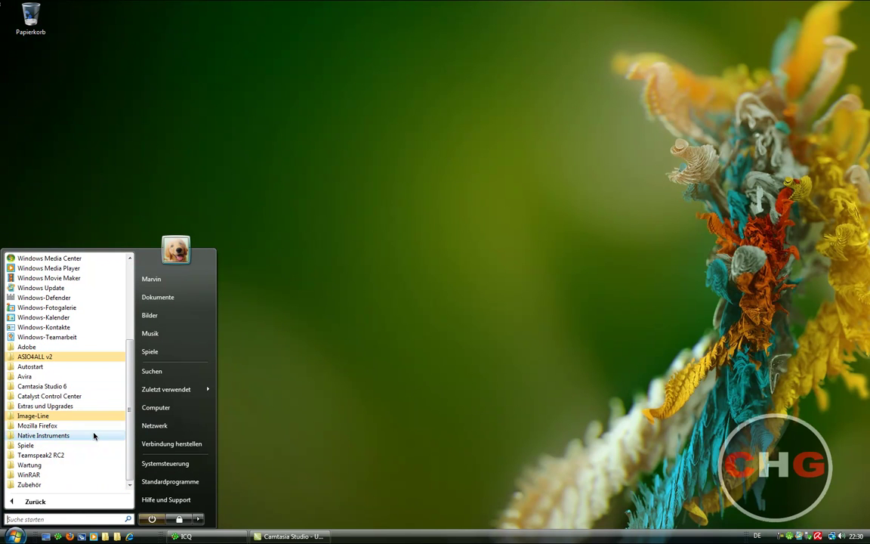
left_click(54, 419)
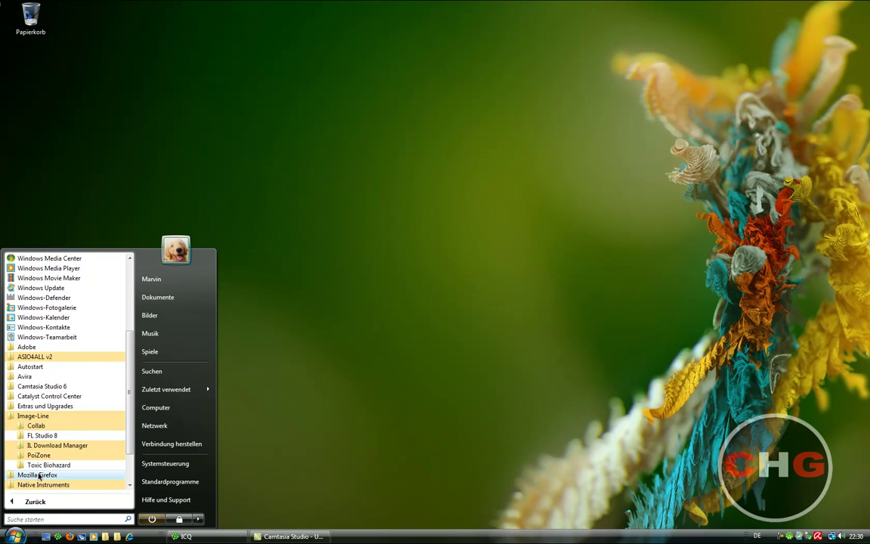
left_click(43, 436)
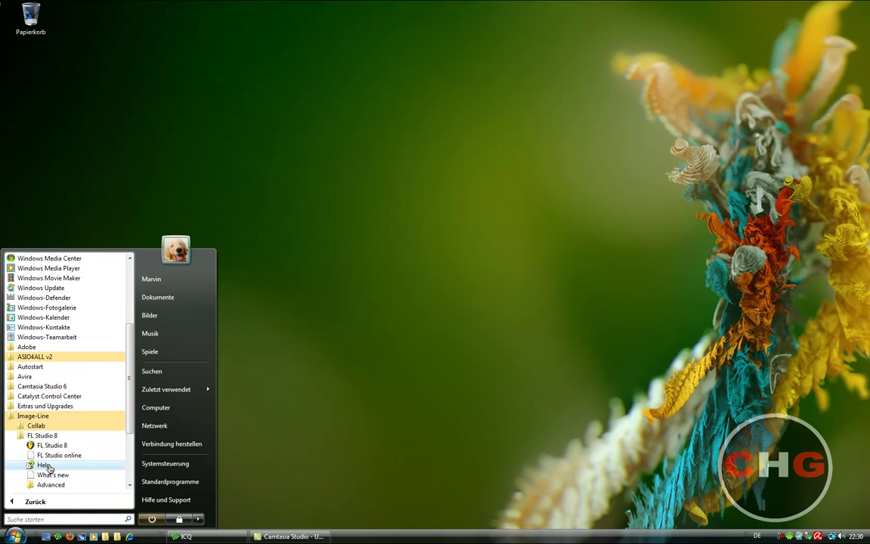
left_click(47, 485)
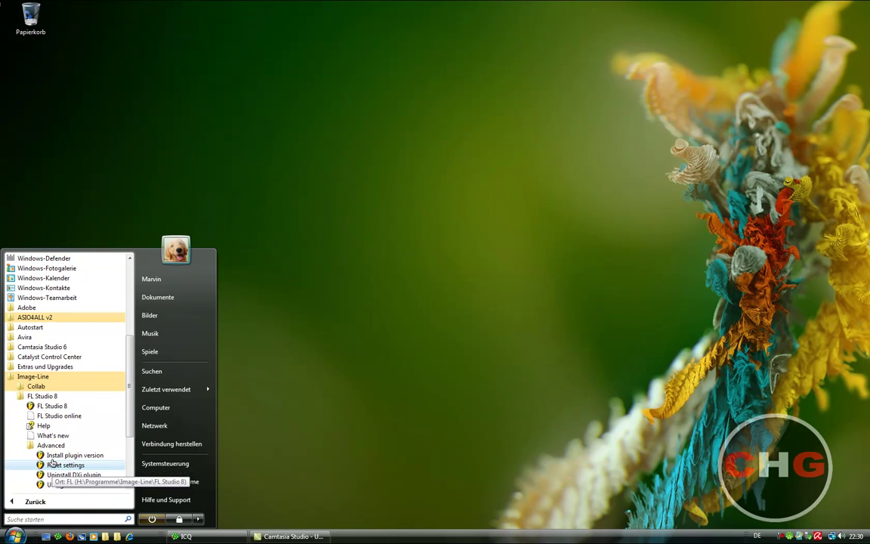
left_click(54, 465)
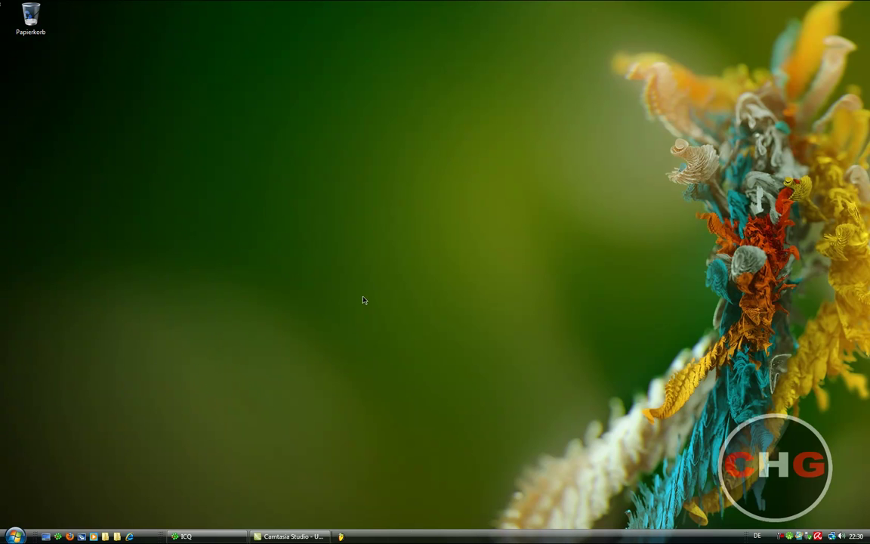
left_click(468, 306)
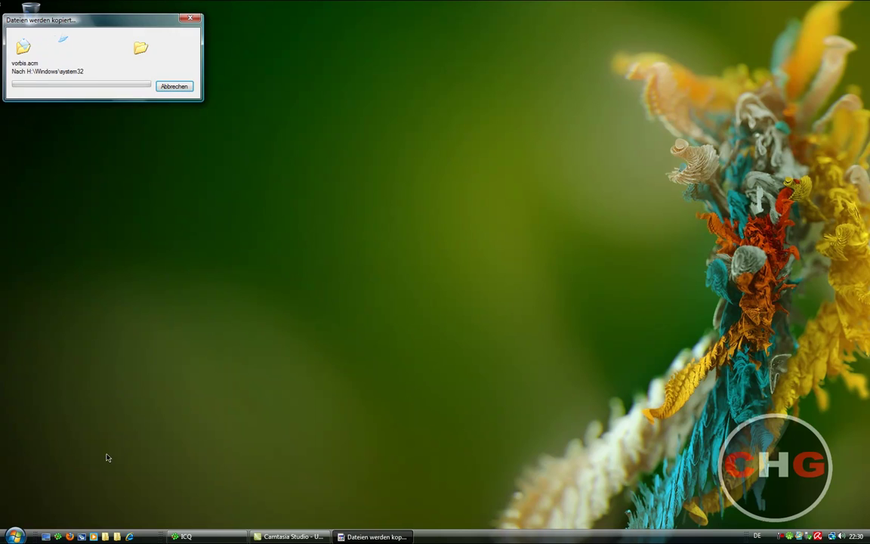
Step: Launch FL Studio 8 XXL again and dismiss the info window of the What I Found demo song
left_click(22, 535)
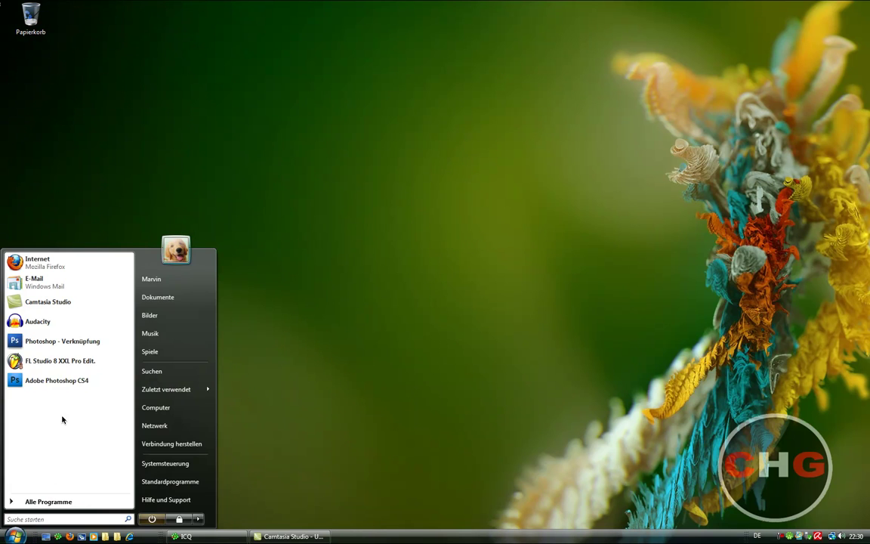
left_click(69, 362)
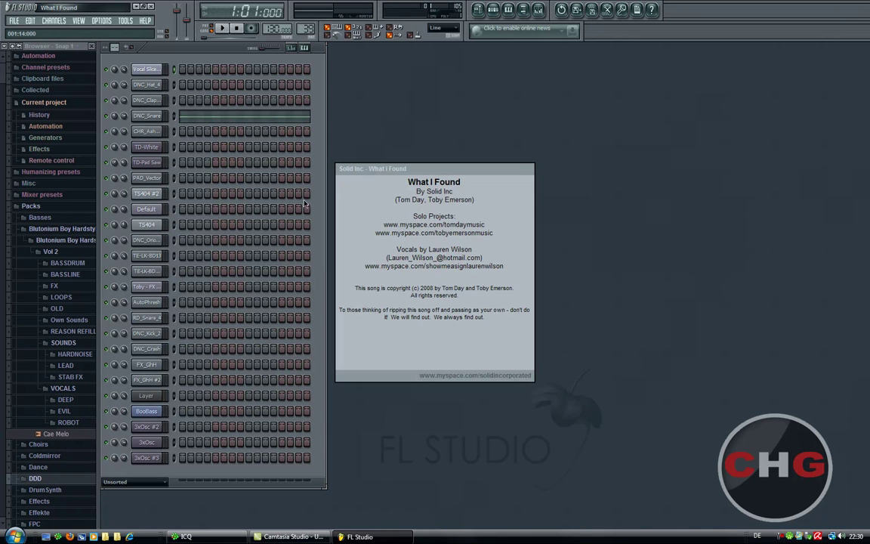
left_click(408, 176)
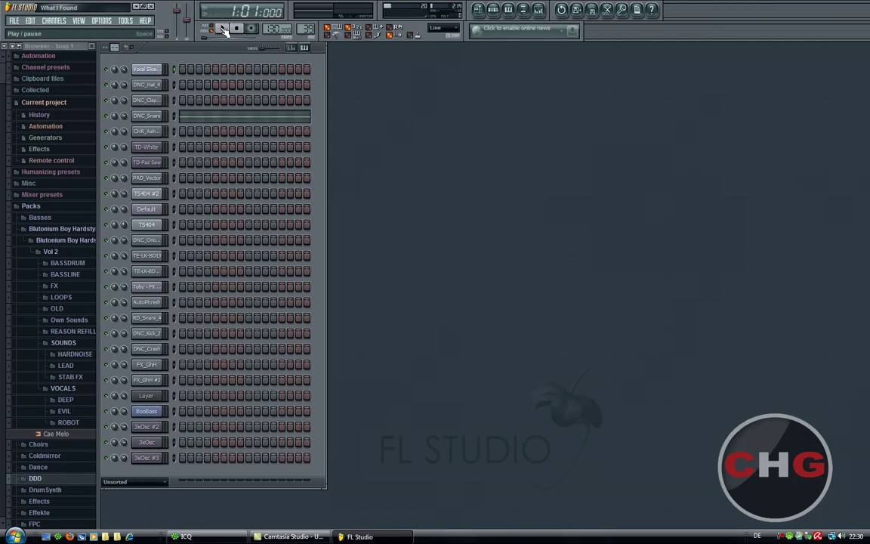
Step: Create a new empty project, move its channel window to mid-workspace and close the Fruity Limiter window
left_click_drag(177, 52, 195, 59)
left_click(14, 21)
left_click(19, 28)
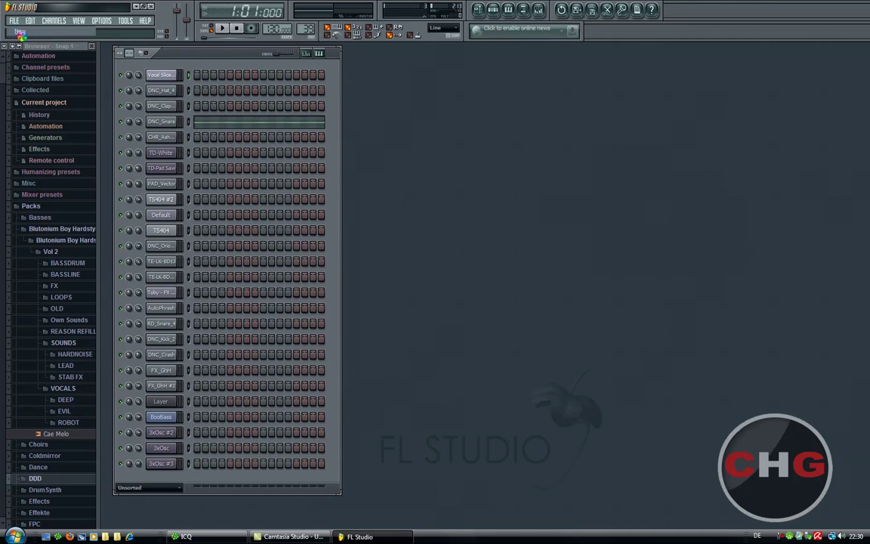
left_click_drag(213, 58, 450, 238)
left_click(640, 329)
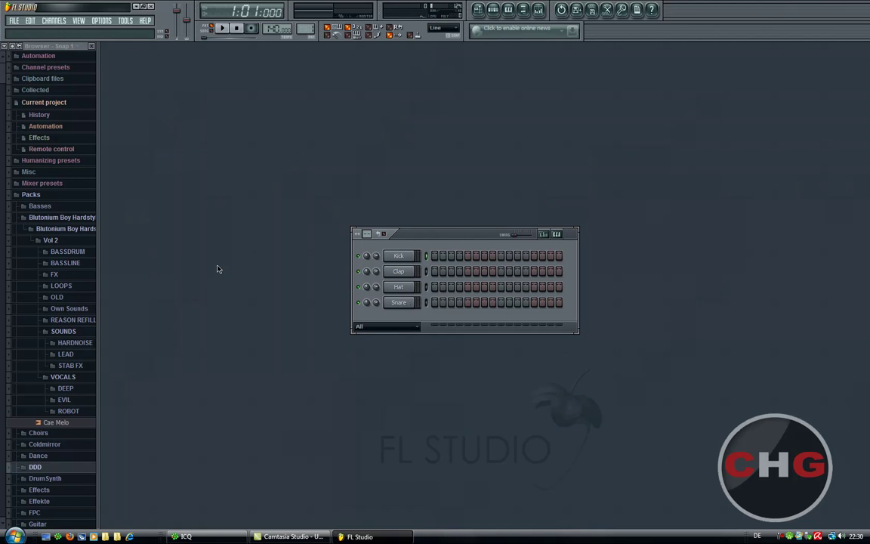
Step: Fill the Kick channel on each 2 steps
left_click_drag(416, 234, 328, 196)
right_click(308, 218)
left_click(319, 250)
right_click(327, 214)
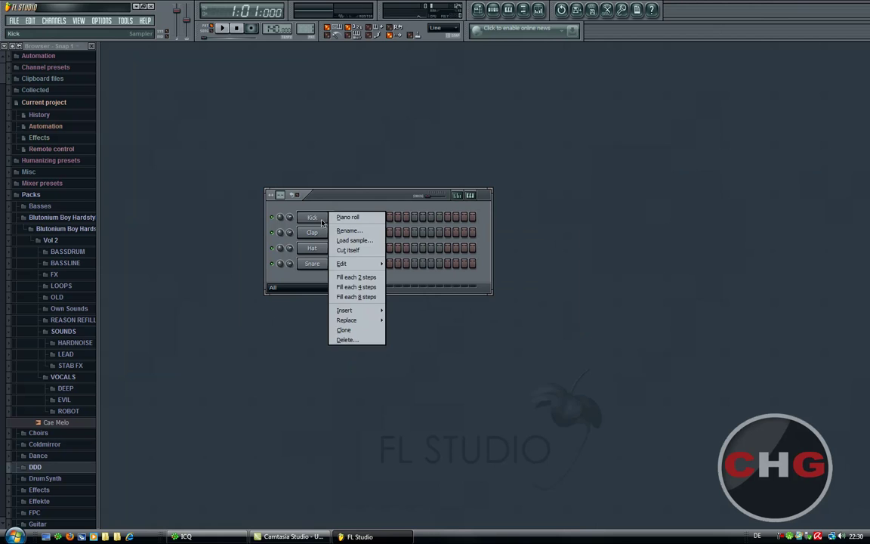
left_click(344, 277)
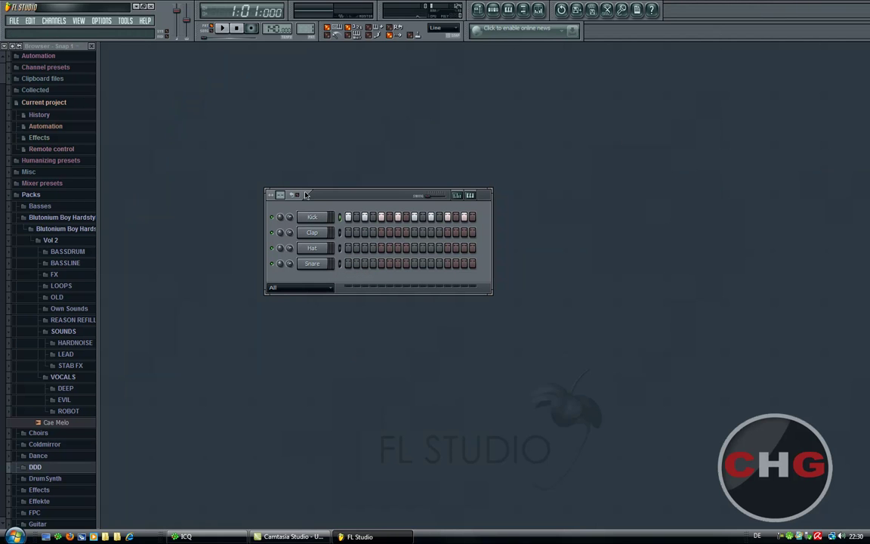
Step: Fill the Kick channel on each 4 steps with Hat hits on steps 3, 7, 11 and 15, and play the pattern
right_click(327, 212)
left_click(349, 287)
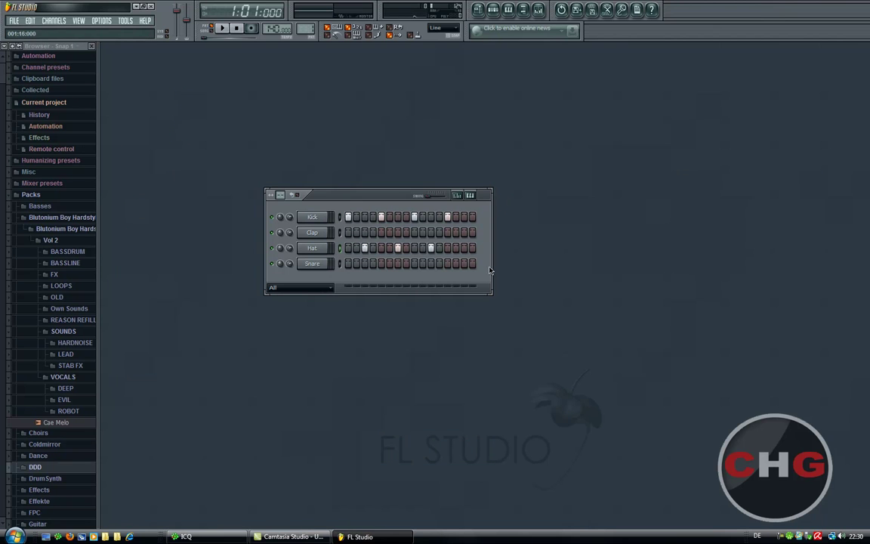
left_click(222, 29)
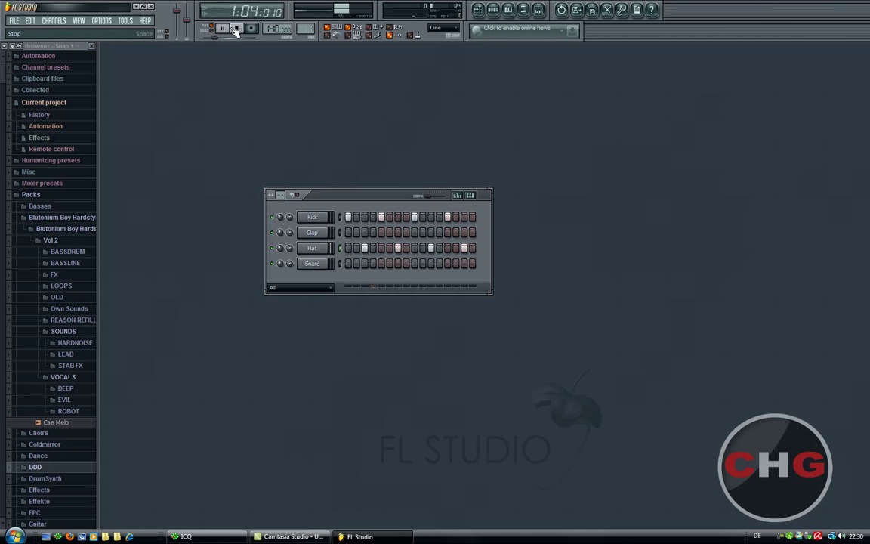
left_click(236, 29)
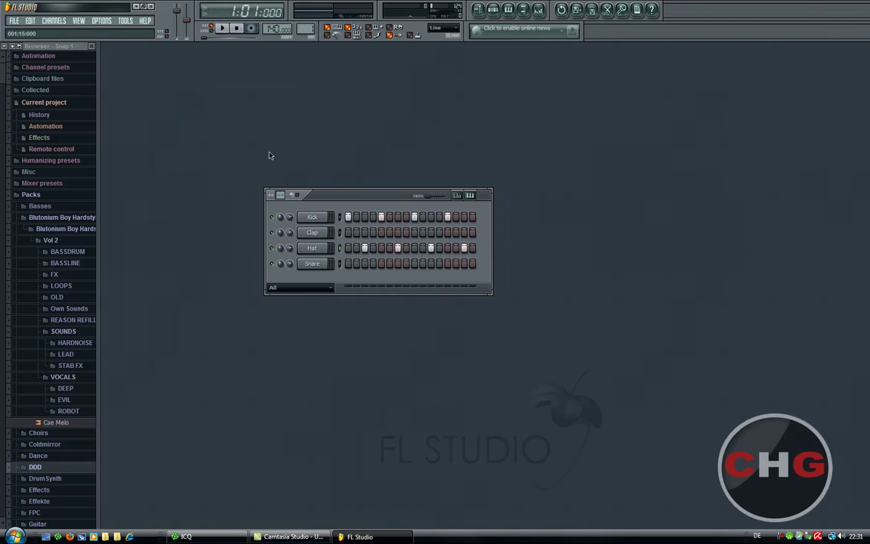
Step: Clear all the Kick and Hat steps from the pattern
mouse_move(321, 201)
left_mouse_down()
mouse_move(395, 193)
mouse_move(318, 185)
left_mouse_up()
left_click(429, 231)
left_click(396, 231)
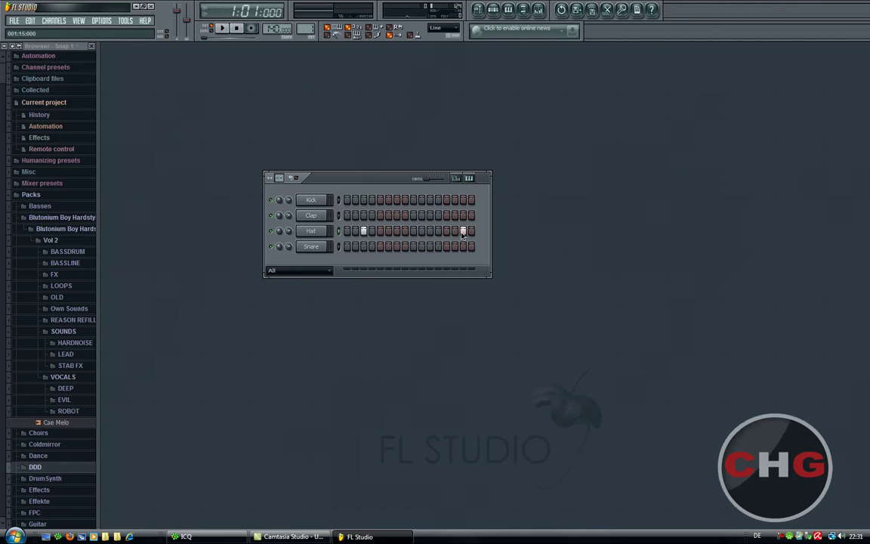
left_click(363, 230)
Step: Replace the Snare channel with the Pro-53 synthesizer and run it in demo mode
right_click(312, 248)
mouse_move(355, 350)
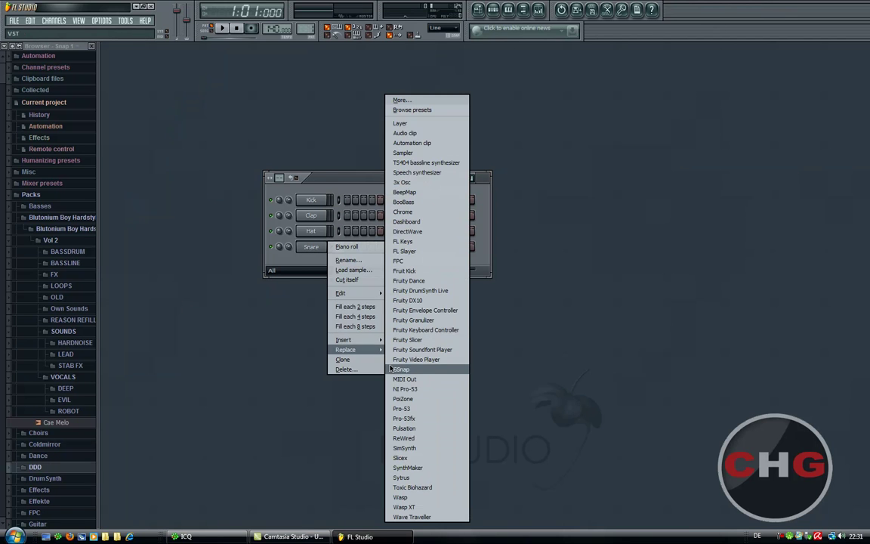
left_click(400, 408)
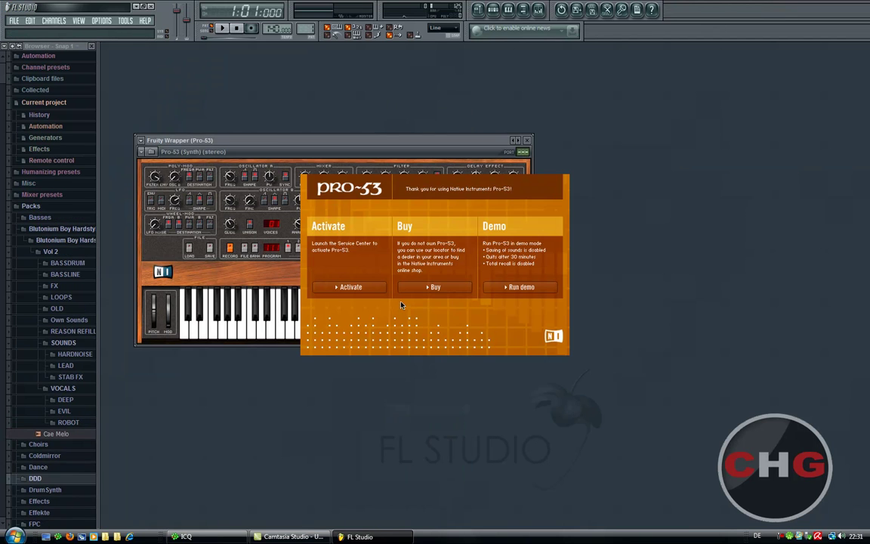
left_click(489, 288)
Step: Audition several notes on the Pro-53 keyboard and close the synthesizer window
left_click(426, 329)
left_click(402, 318)
left_click(376, 330)
left_click(273, 328)
left_click(338, 329)
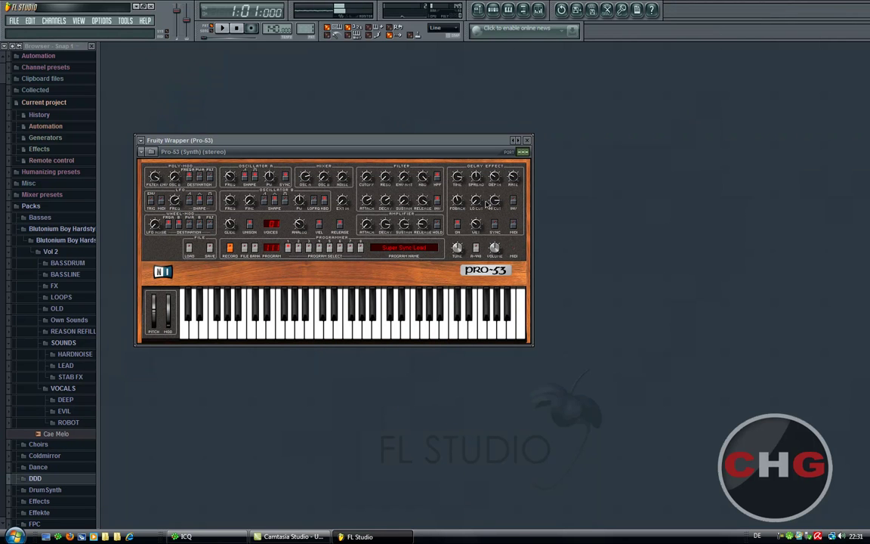
left_click(527, 140)
Step: Open the piano roll of the Pro-53 channel and enlarge its window to fill the workspace
right_click(312, 252)
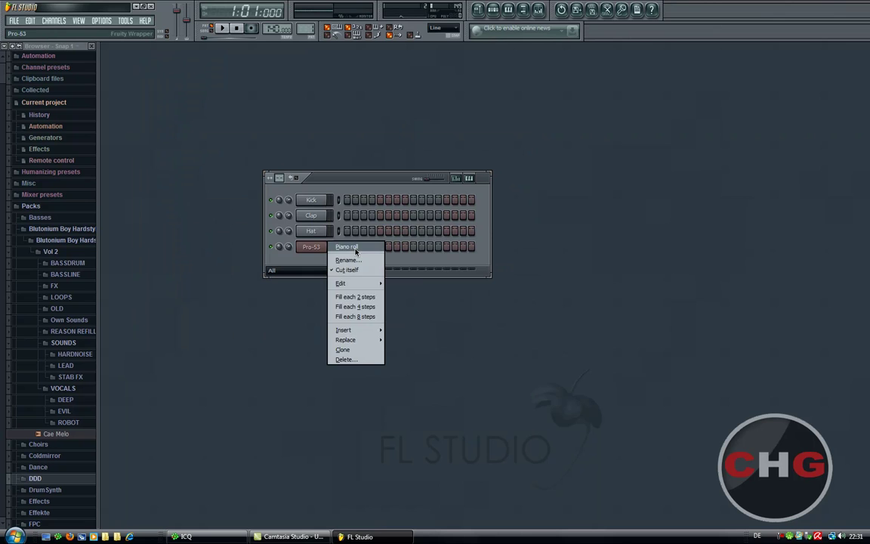
left_click(332, 252)
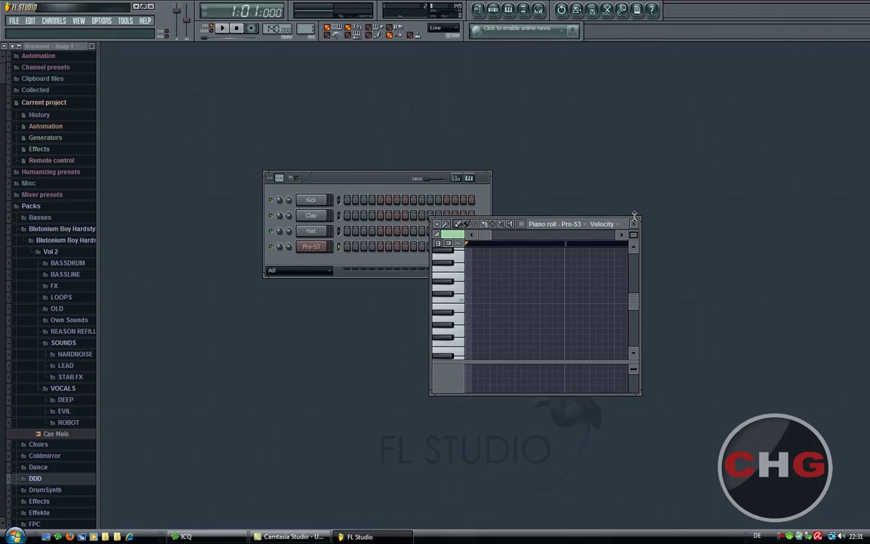
right_click(309, 249)
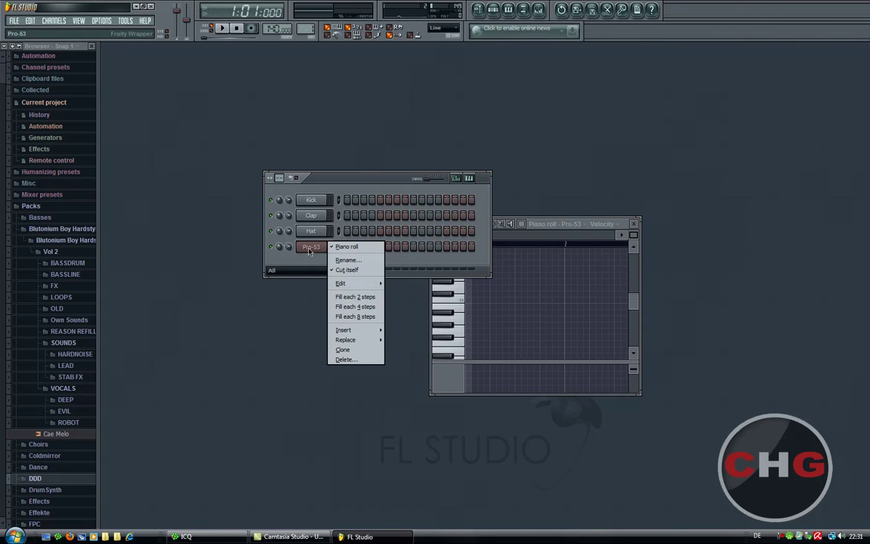
left_click(333, 251)
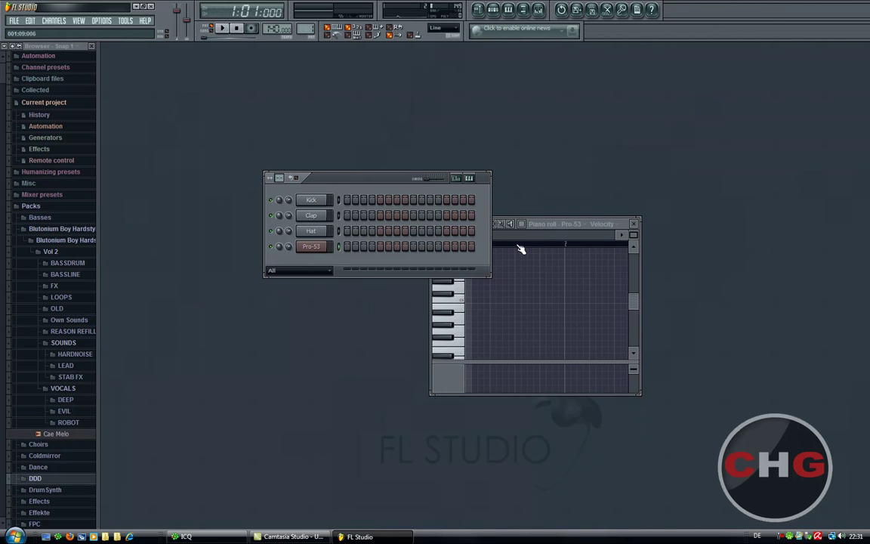
left_click(639, 221)
left_click_drag(639, 219, 868, 46)
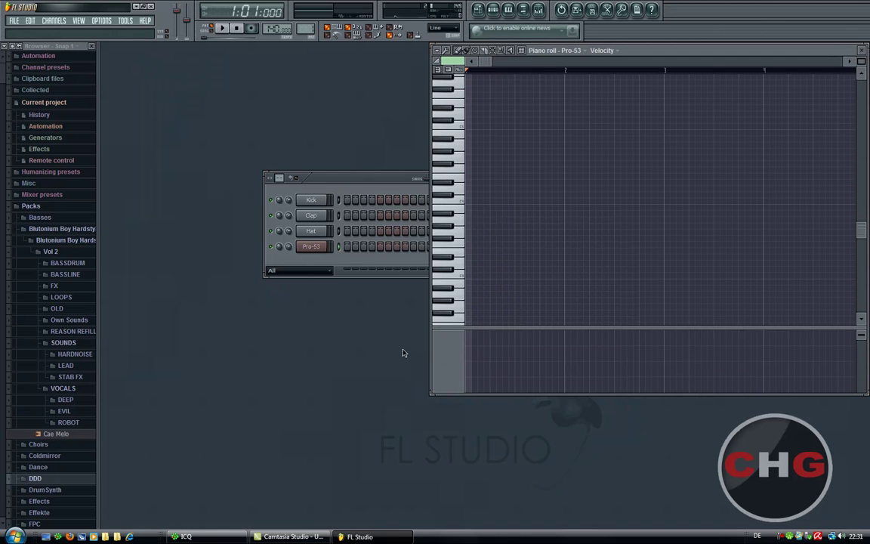
left_click_drag(432, 393, 102, 523)
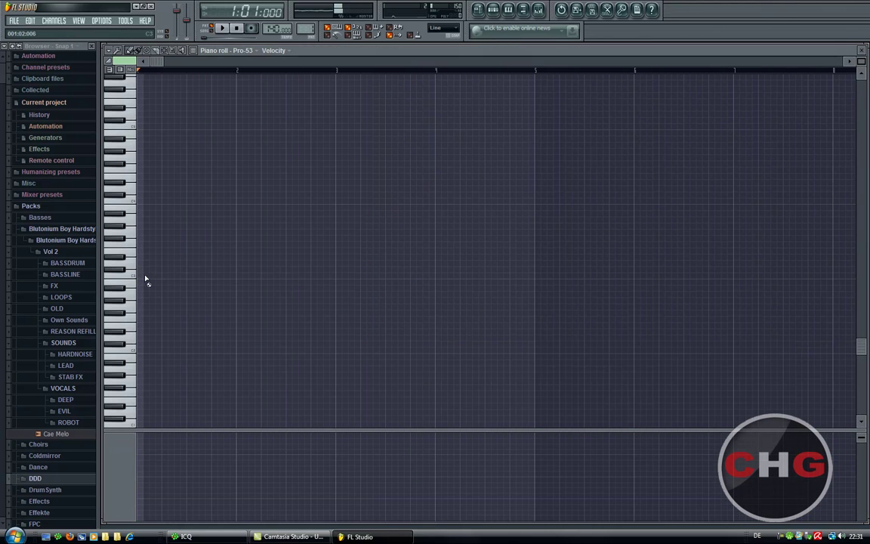
Step: Draw a rising run of five notes from C4 at the start of the piano roll and delete them again
left_click(141, 201)
left_click(151, 196)
left_click(165, 188)
left_click(177, 182)
left_click(189, 177)
right_click(192, 177)
right_click(180, 182)
right_click(167, 188)
right_click(155, 194)
right_click(142, 200)
Step: Draw a melody starting on C4 in the Pro-53 piano roll, mixing short and longer notes, and close the piano roll
left_click(142, 201)
left_click_drag(146, 200, 142, 202)
left_click(154, 195)
left_click(167, 188)
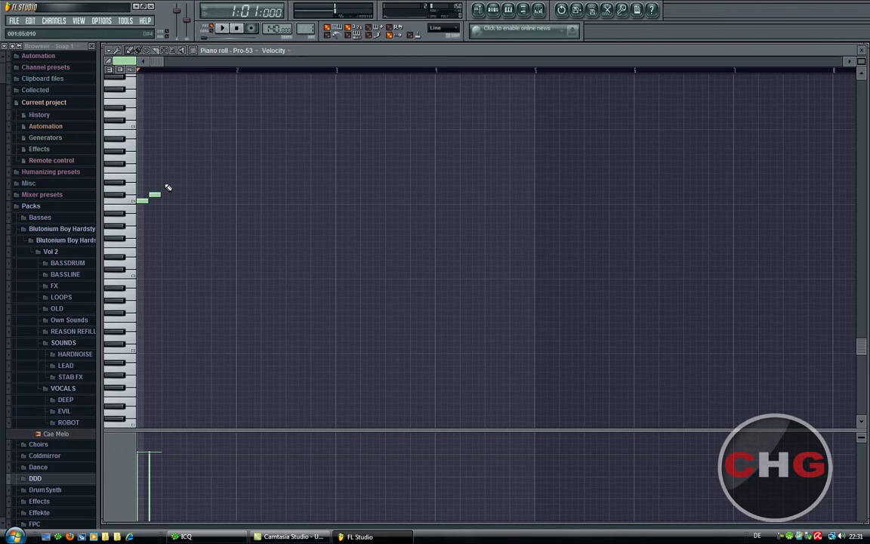
right_click(167, 188)
left_click(167, 188)
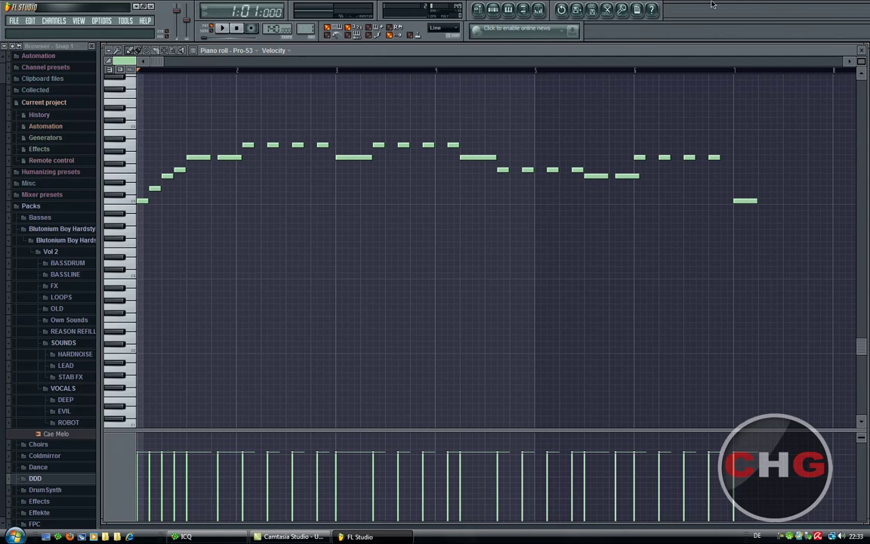
left_click(861, 50)
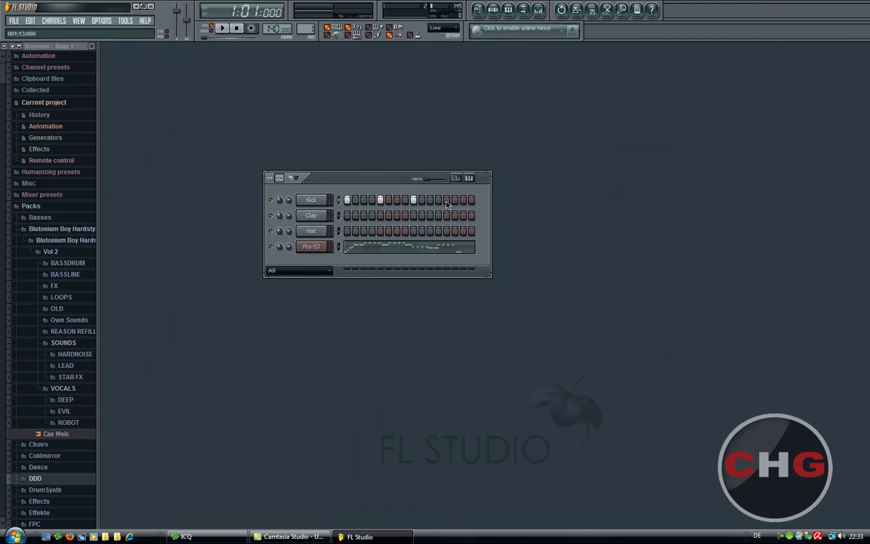
Step: Move the step sequencer and reduce the beats per bar so the current pattern shows 12 steps
left_click_drag(352, 173, 305, 204)
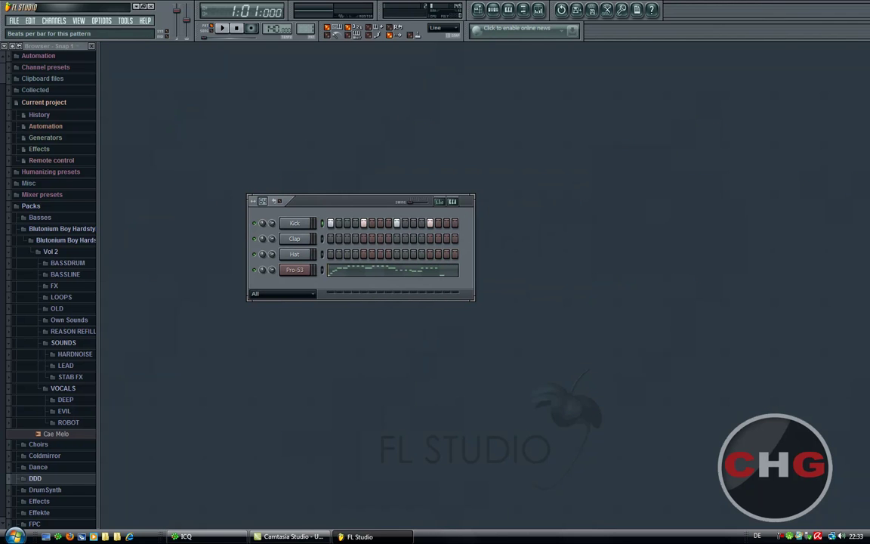
left_click_drag(474, 257, 785, 258)
left_click_drag(263, 201, 262, 246)
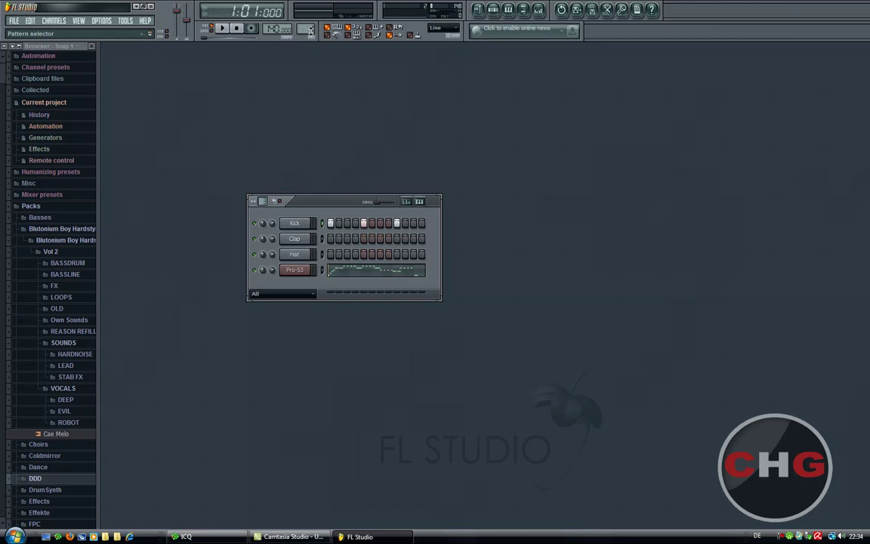
Step: Program Hat hits on steps 3, 7, 11 and 15 of pattern 2 and switch to pattern 3
left_click_drag(306, 30, 306, 25)
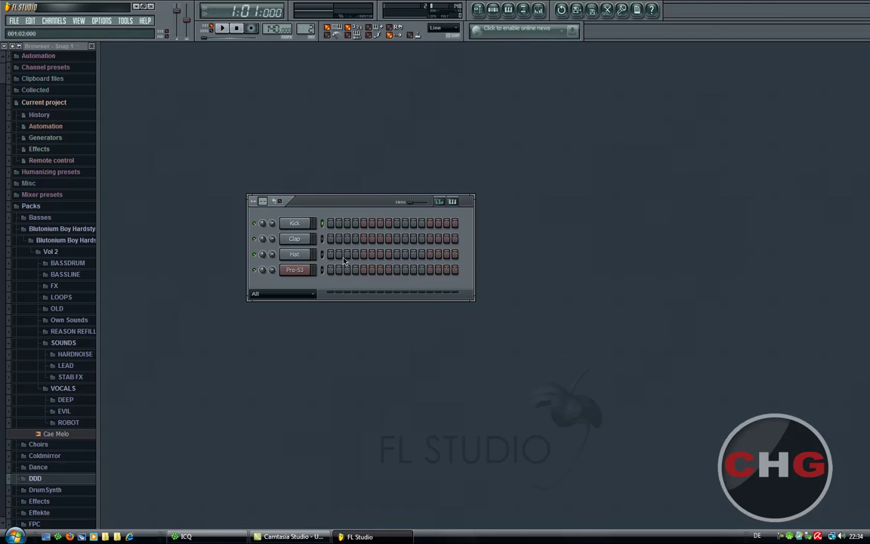
left_click(354, 223)
scroll(316, 34, "up", 1)
Step: Open the playlist, enlarge its window to fill the workspace and give the pattern track area more height
left_click(478, 10)
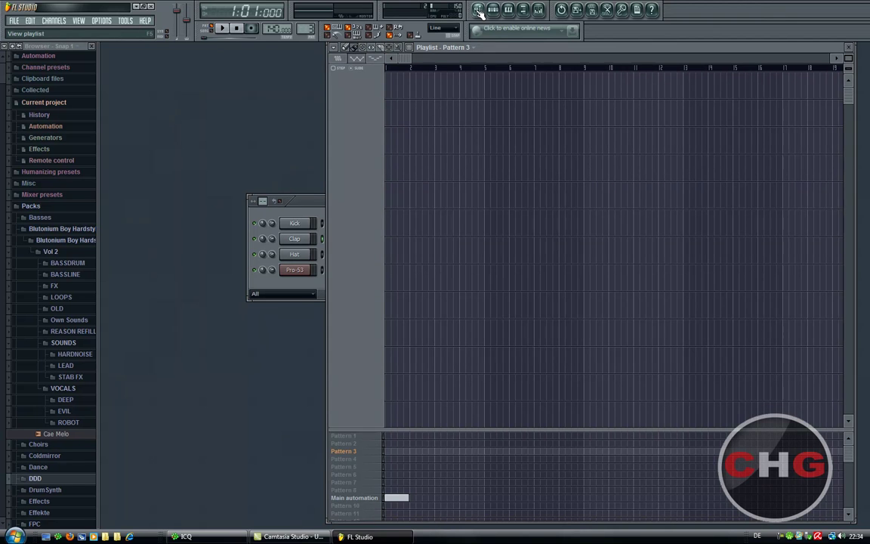
left_click_drag(537, 49, 432, 86)
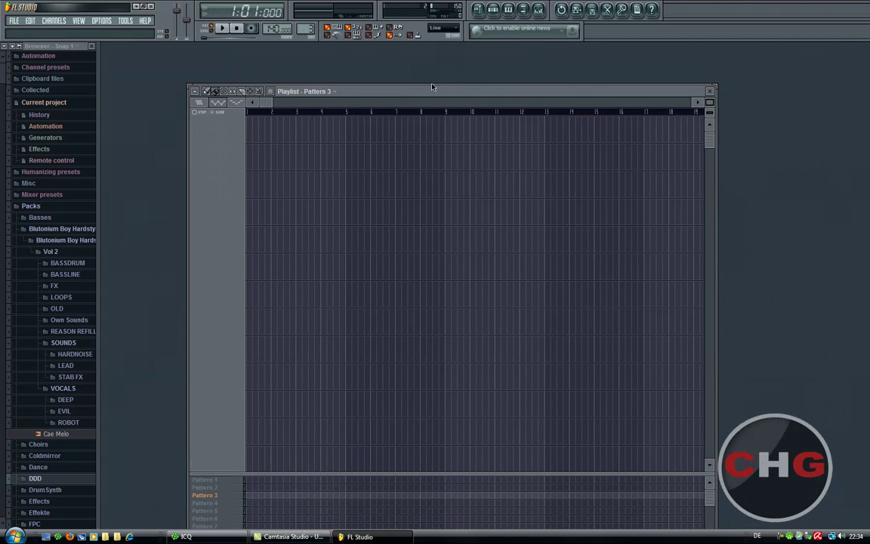
left_click(699, 102)
left_click_drag(185, 155, 102, 160)
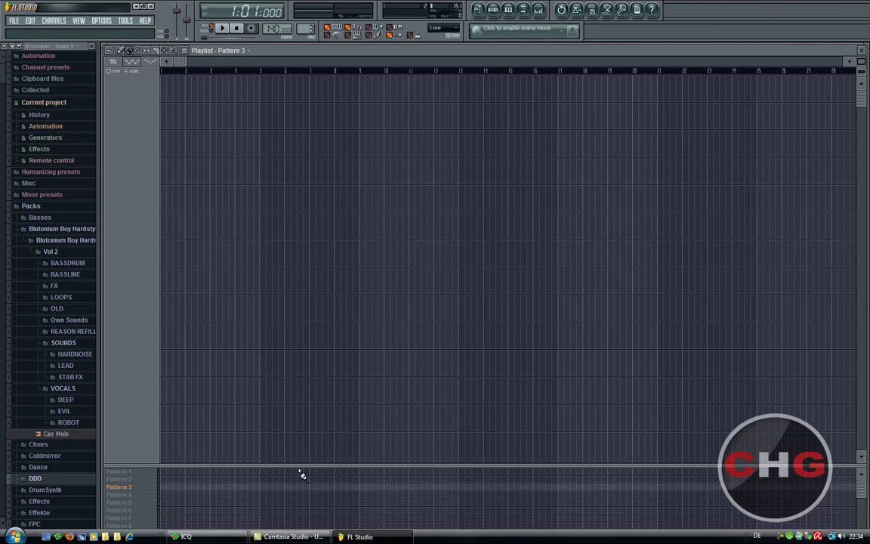
left_click_drag(297, 466, 282, 284)
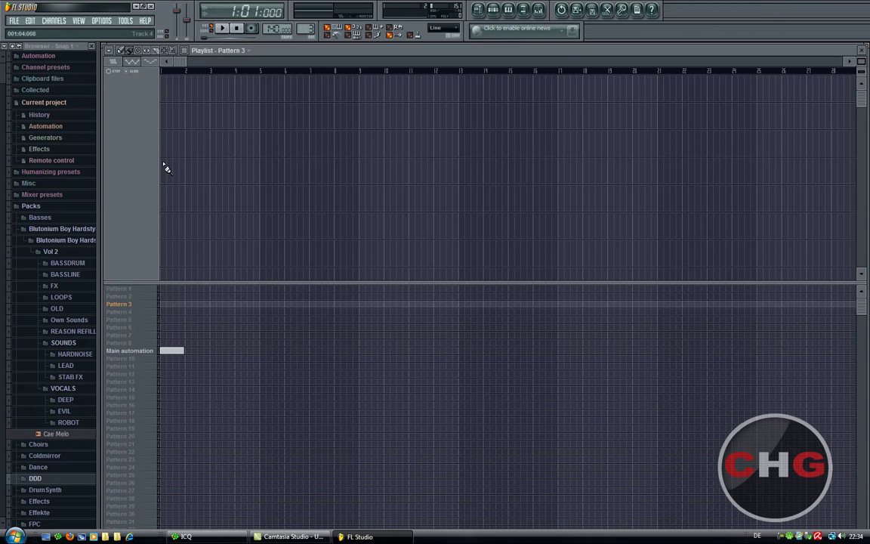
Step: Rename Pattern 1 in the playlist as Melodie
right_click(143, 290)
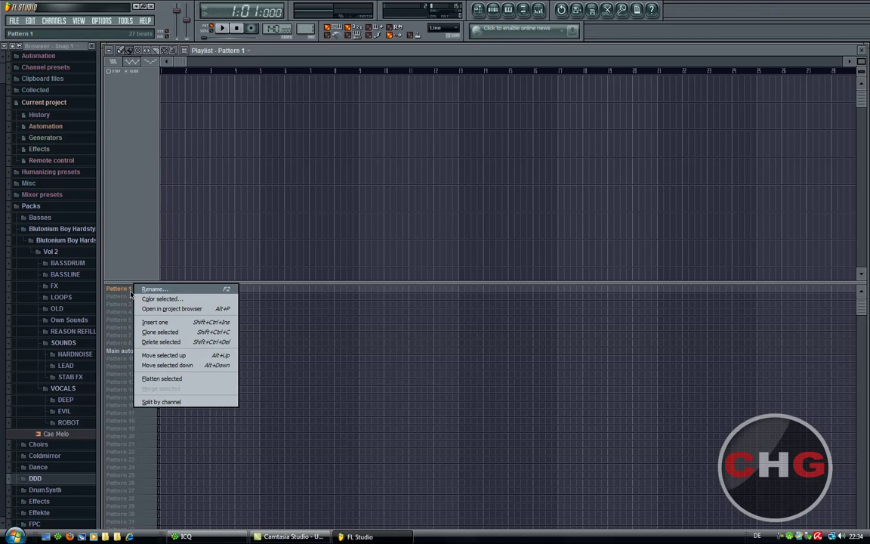
left_click(148, 290)
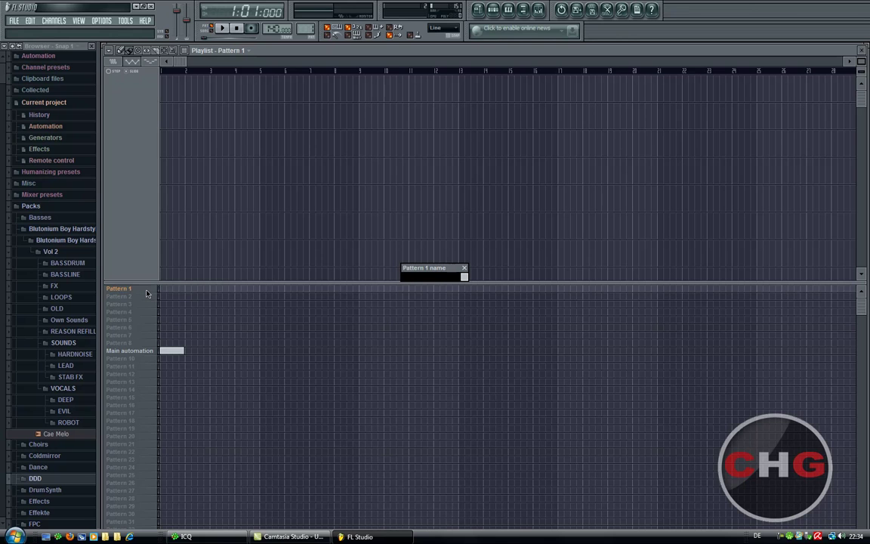
type("Melodie")
key("Return")
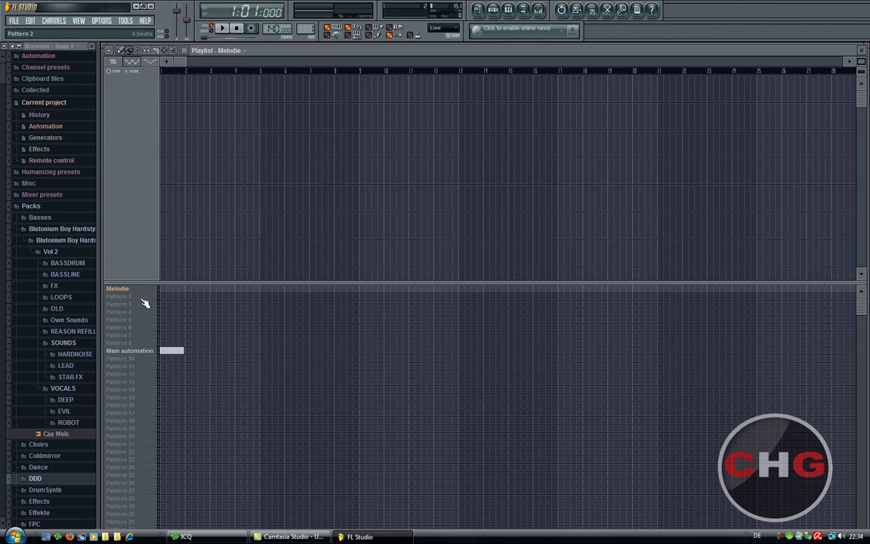
Step: Check the contents of Pattern 2 in the step sequencer and rename the pattern as Hi Hat
left_click(126, 299)
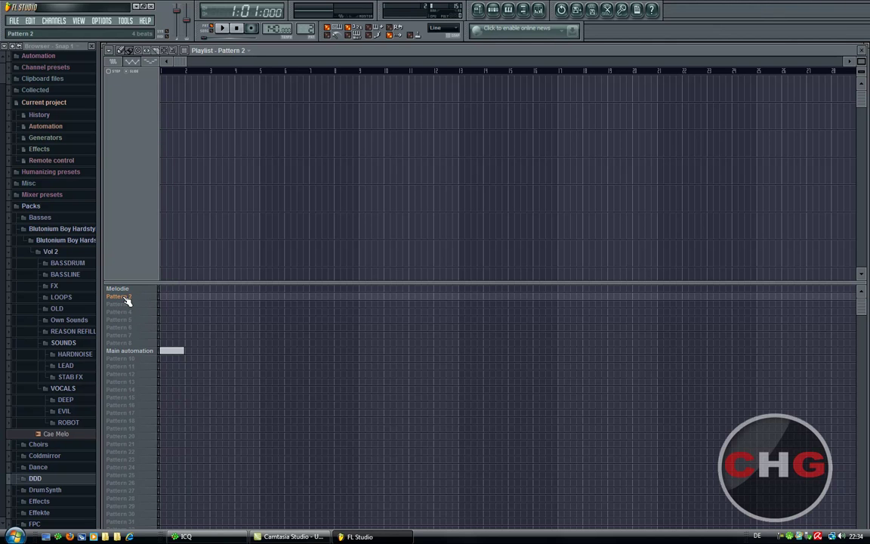
left_click(508, 9)
left_click(495, 11)
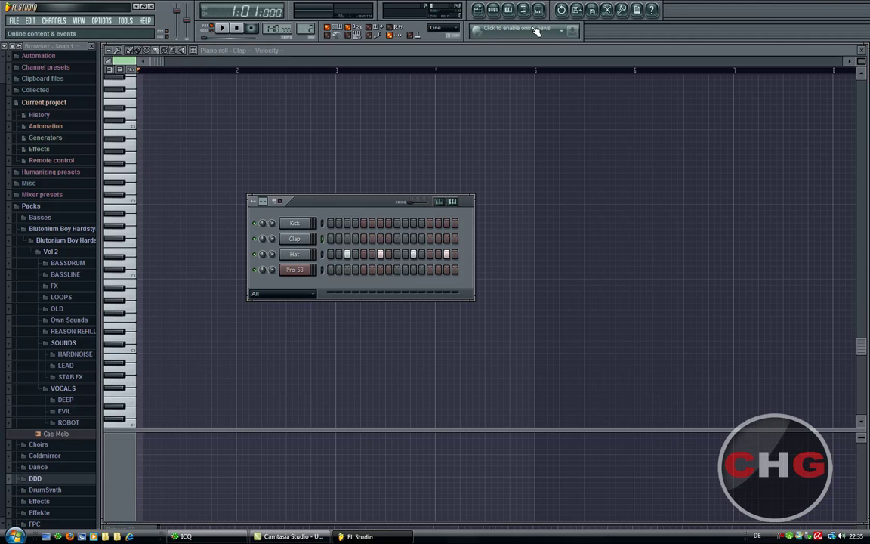
left_click(490, 11)
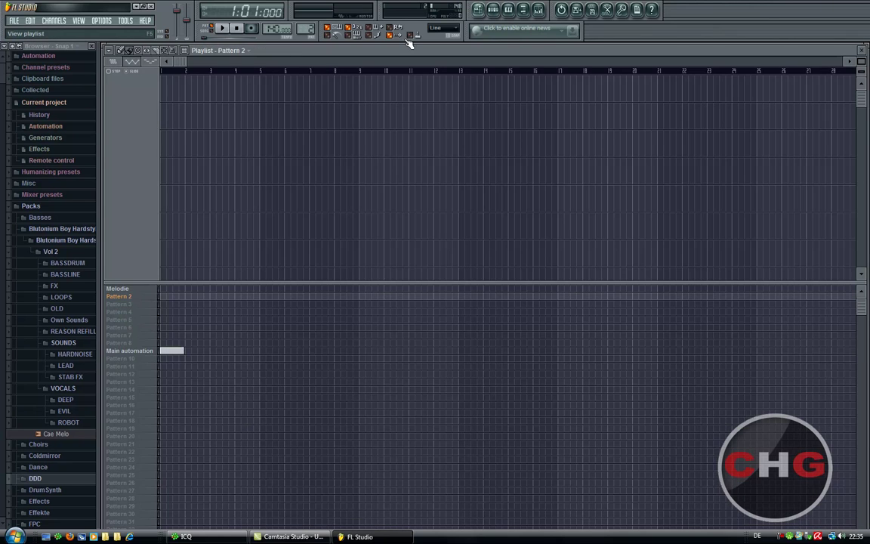
right_click(123, 295)
left_click(143, 297)
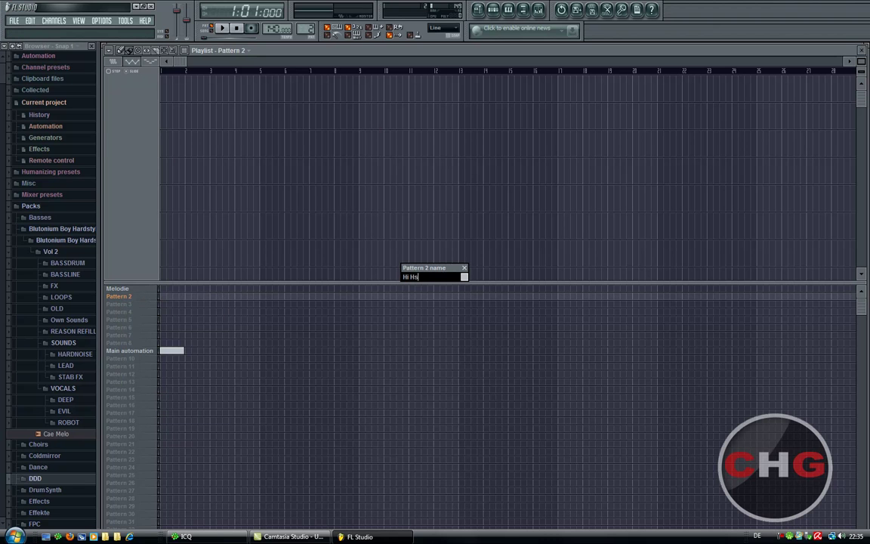
key("Return")
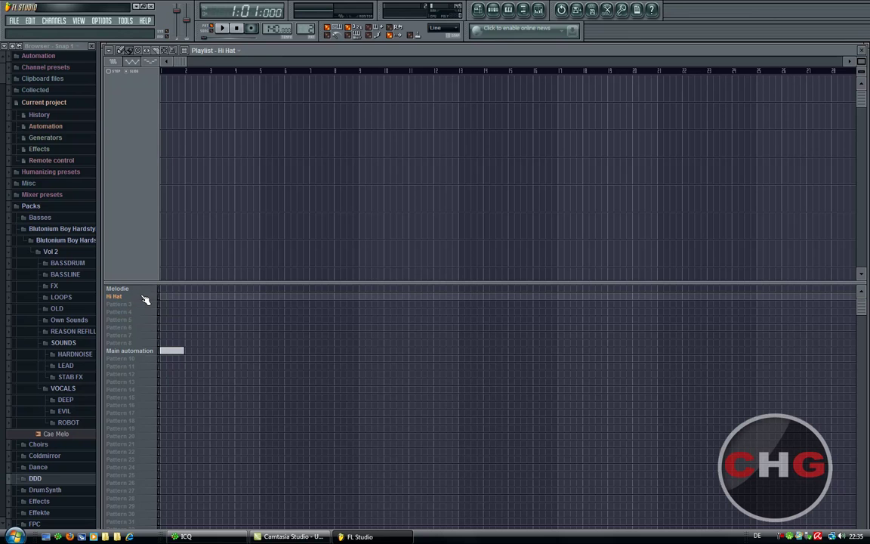
Step: Rename Pattern 3 in the playlist as Claps
left_click(117, 303)
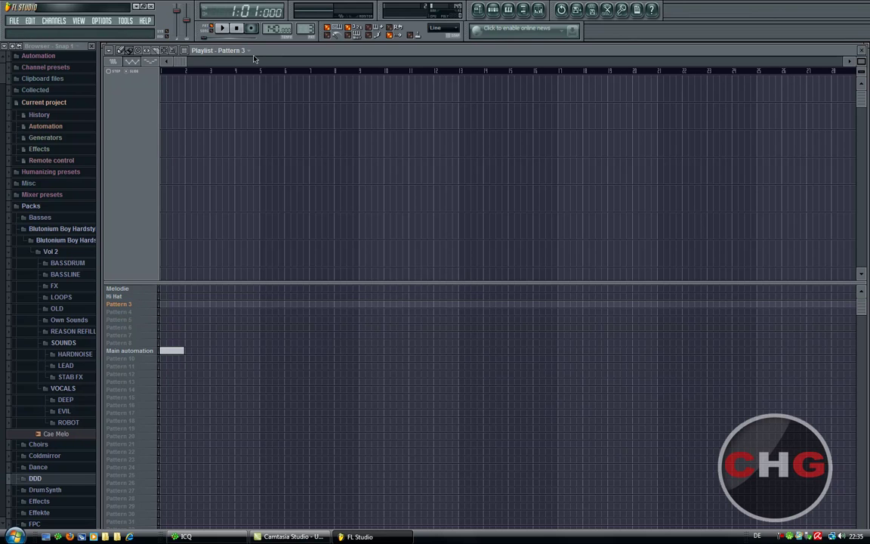
right_click(156, 303)
left_click(156, 305)
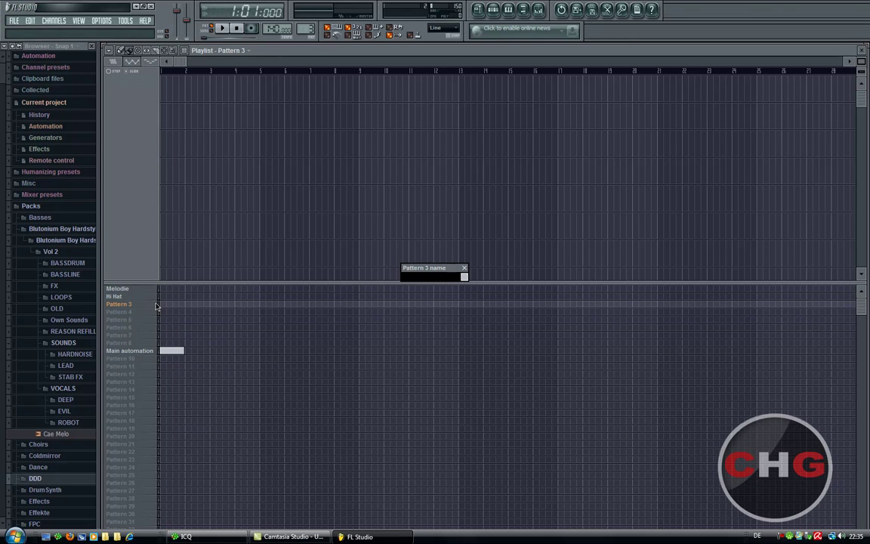
type("Claps")
key("Return")
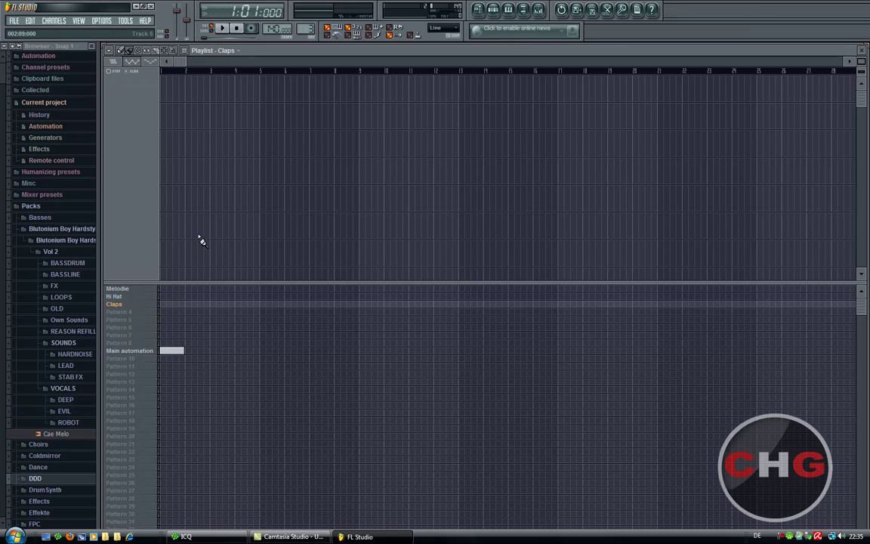
Step: Set the tempo to 150 and place Melodie at bar 1, Hi Hat directly after it, and all three patterns together following that
left_click_drag(277, 29, 277, 27)
left_click(164, 291)
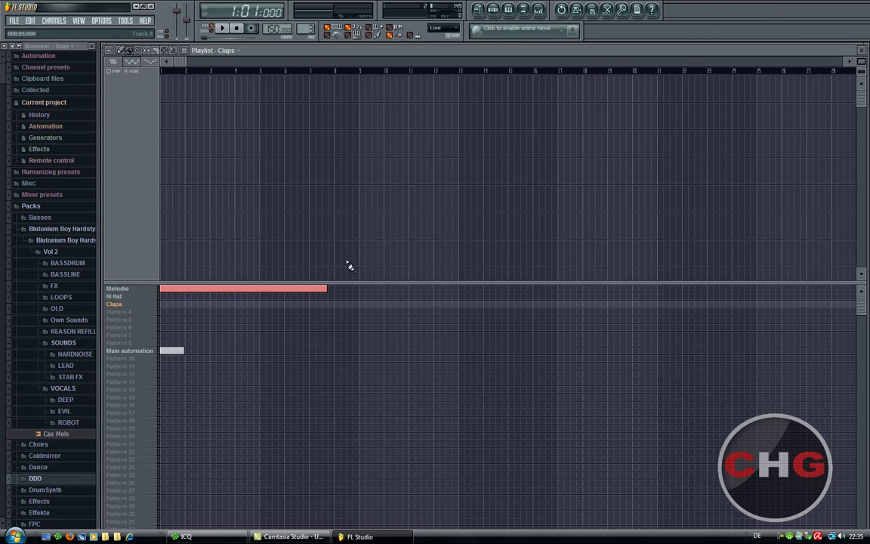
left_click(331, 297)
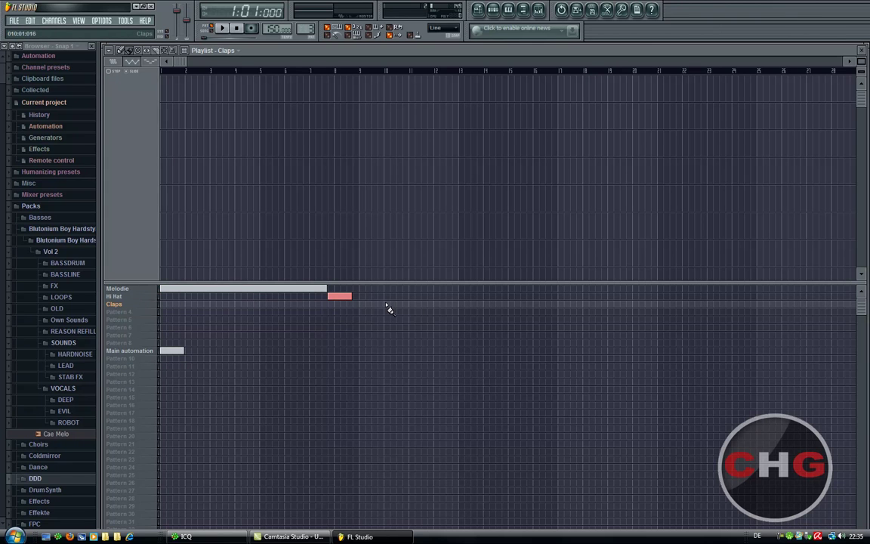
left_click(355, 289)
left_click(356, 297)
left_click(355, 303)
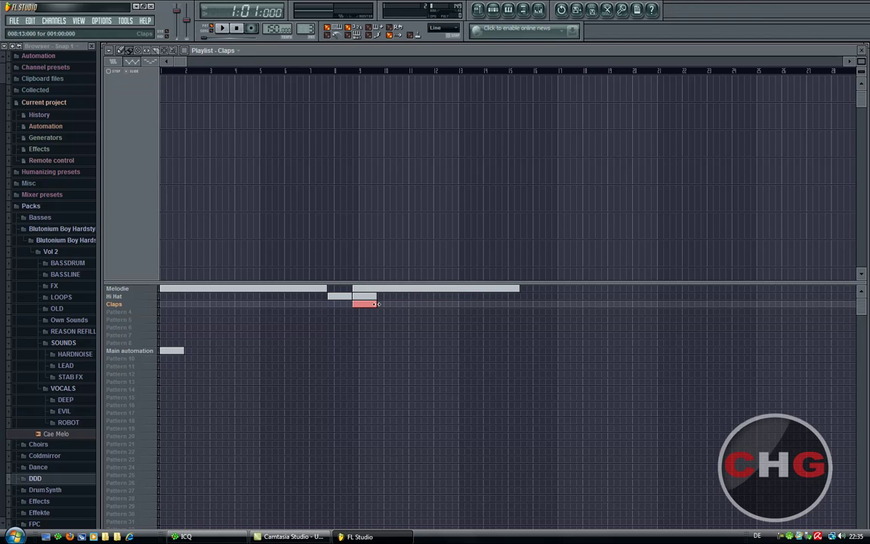
Step: Play the arrangement in song mode while painting extra pattern clips beyond bar 15 and deleting several of them
left_click(214, 31)
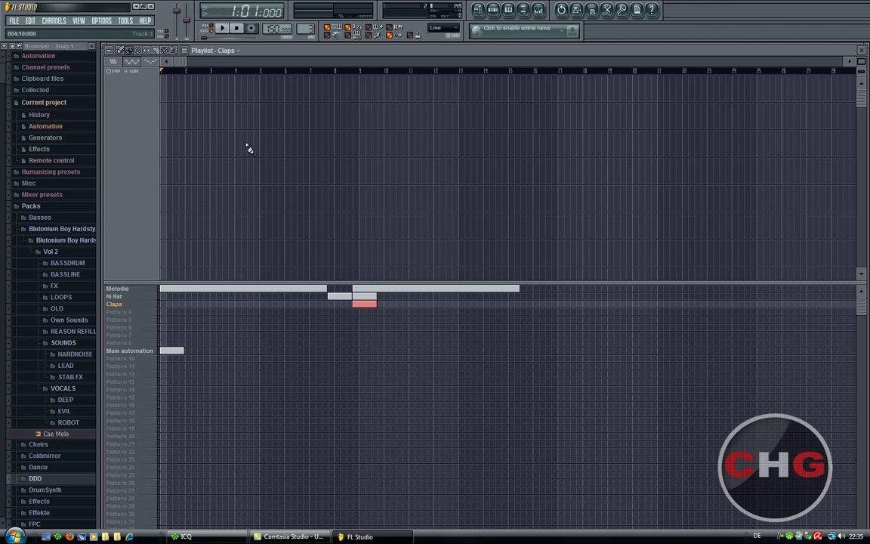
left_click(223, 28)
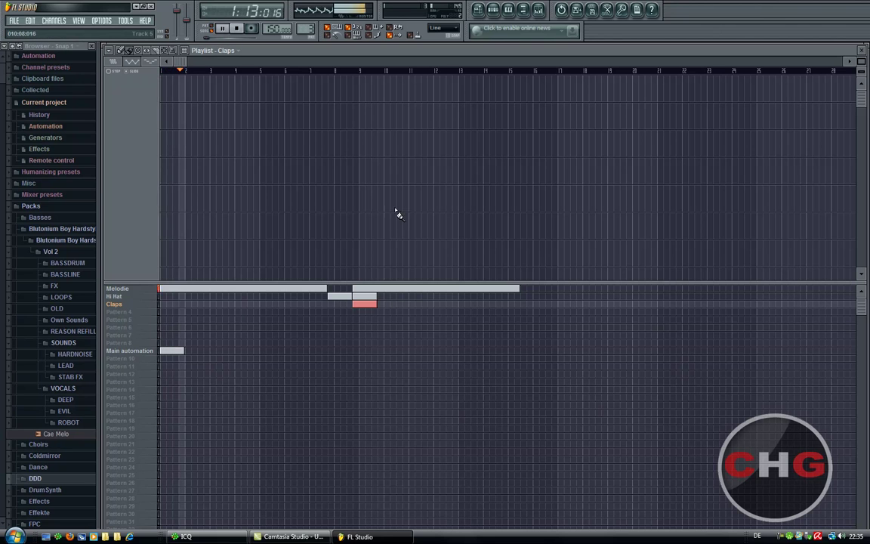
mouse_move(534, 303)
left_mouse_down()
mouse_move(744, 382)
mouse_move(568, 325)
mouse_move(639, 333)
mouse_move(639, 327)
mouse_move(731, 320)
left_mouse_up()
right_click(754, 381)
right_click(693, 342)
right_click(651, 336)
right_click(742, 328)
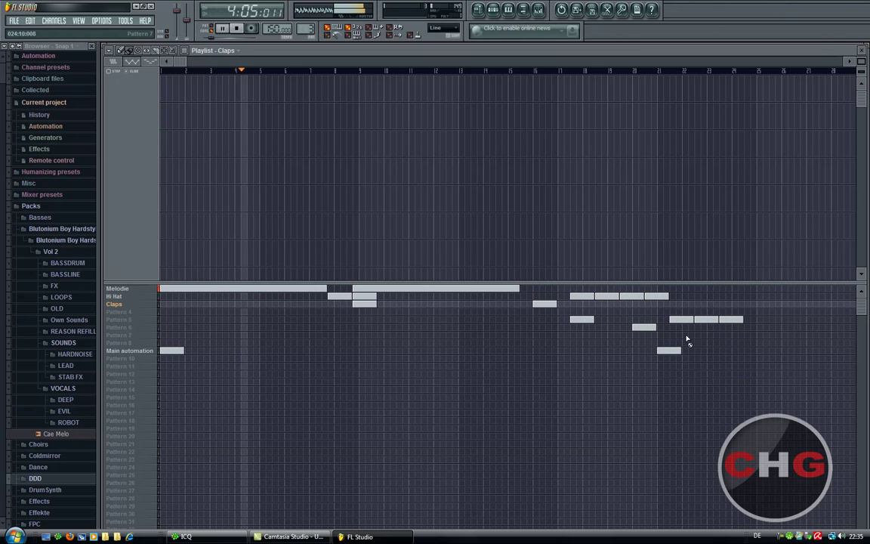
right_click(729, 320)
right_click(705, 320)
right_click(679, 320)
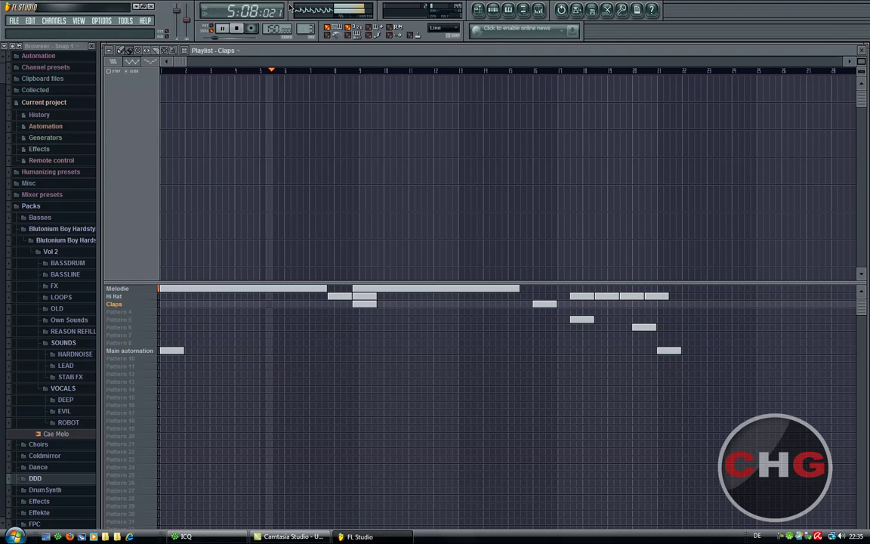
Step: Switch up to pattern 116 and back down to pattern 60, and stop playback
left_click_drag(306, 28, 310, 310)
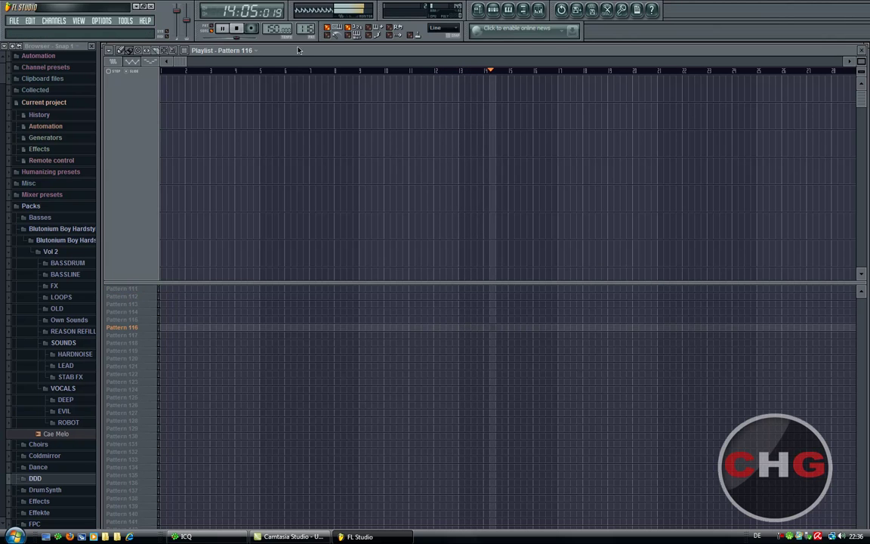
left_click_drag(311, 28, 311, 71)
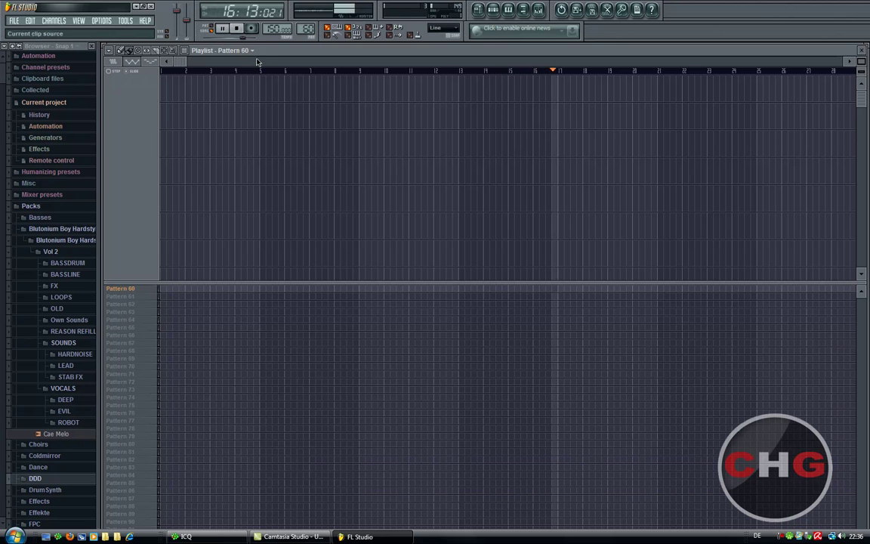
left_click(237, 29)
Step: Close the playlist and piano roll windows and move the step sequencer to the middle of the workspace
left_click(860, 49)
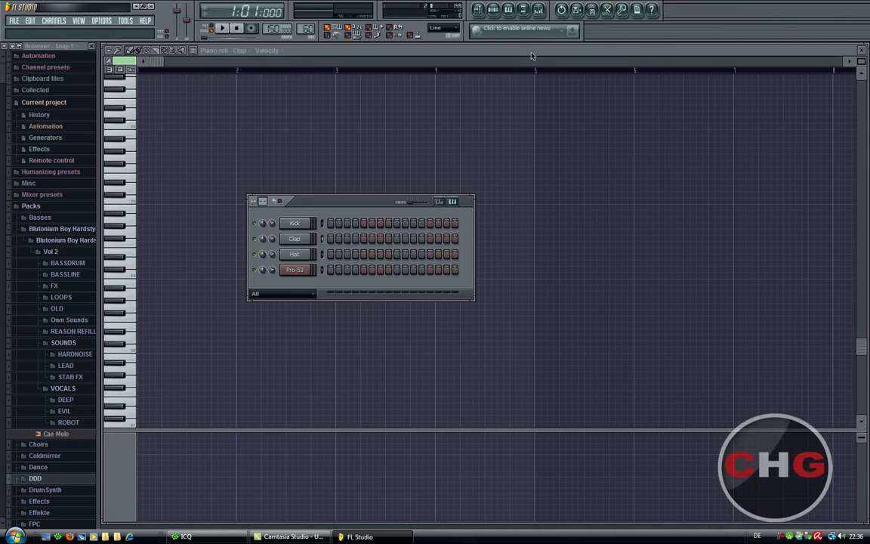
left_click_drag(306, 203, 450, 163)
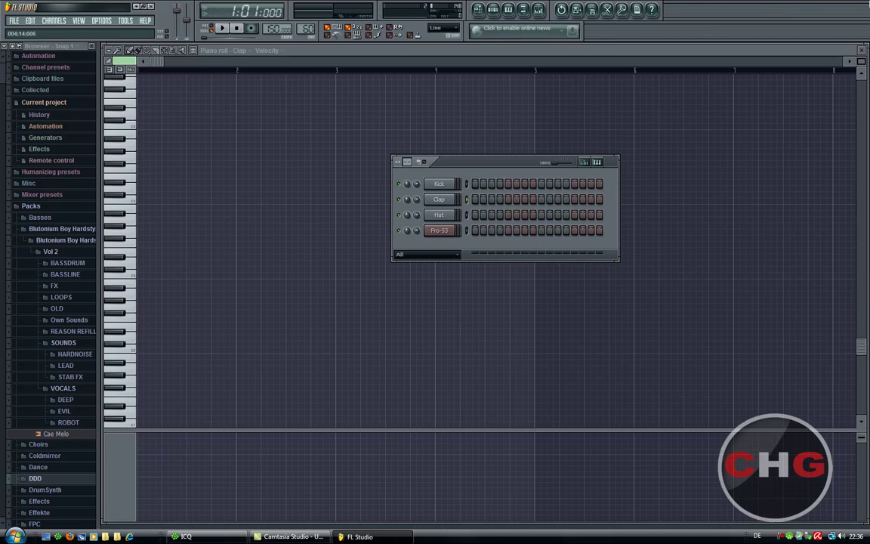
left_click(860, 50)
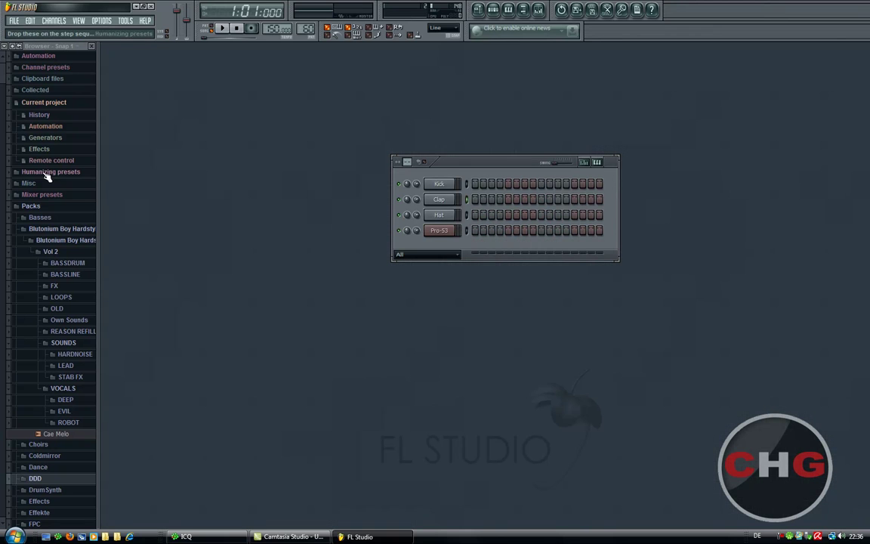
Step: Collapse the Blutonium Boy sample folder in the browser, expand the Coldmirror pack and preview the batman sample
left_click(48, 240)
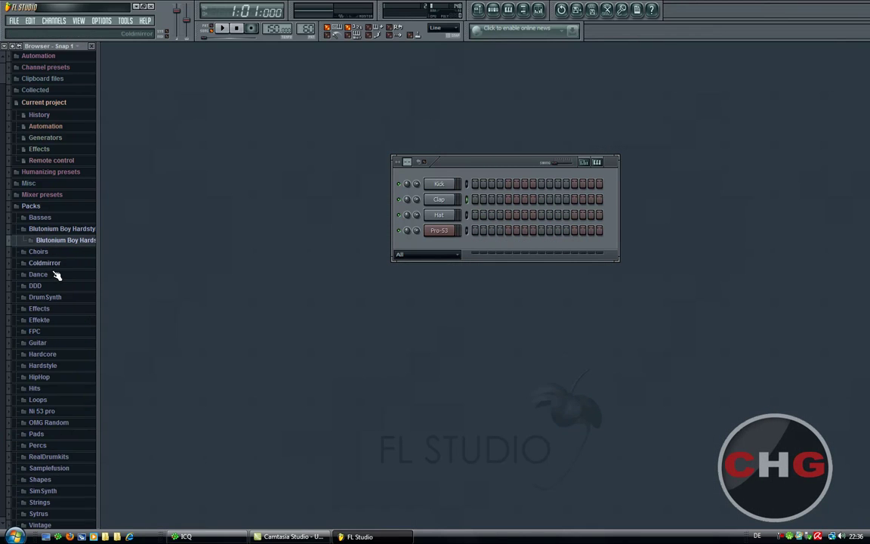
left_click(53, 264)
left_click(50, 286)
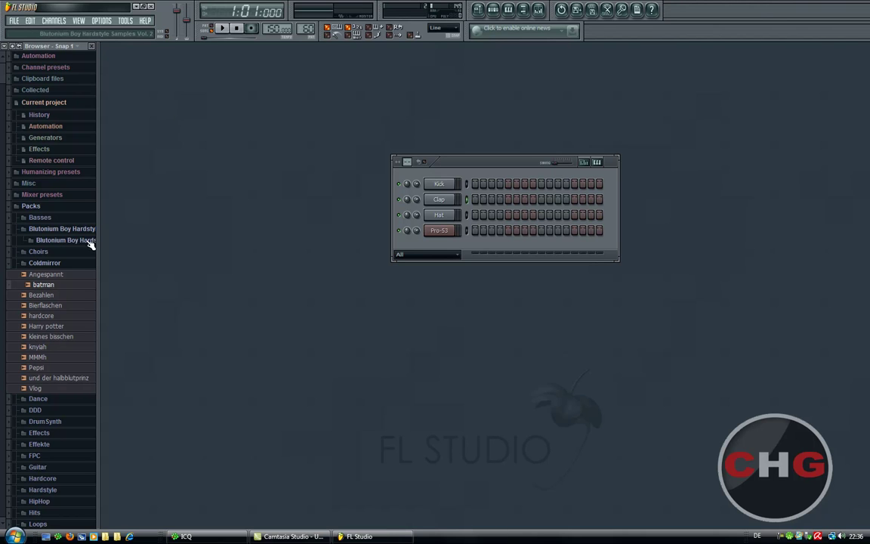
Step: Add the batman sample as a new step sequencer channel, fill every fourth step, and play the pattern briefly
left_click_drag(53, 284, 451, 249)
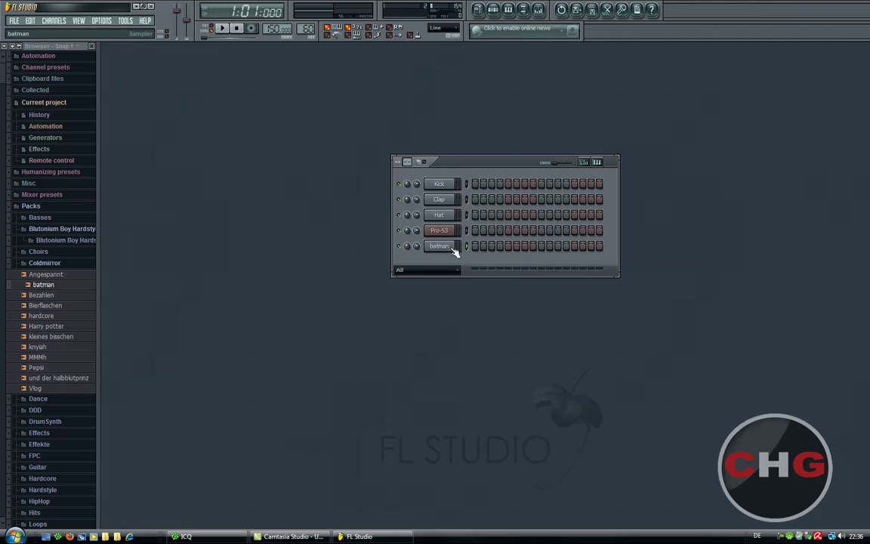
right_click(453, 245)
left_click(475, 315)
left_click(222, 29)
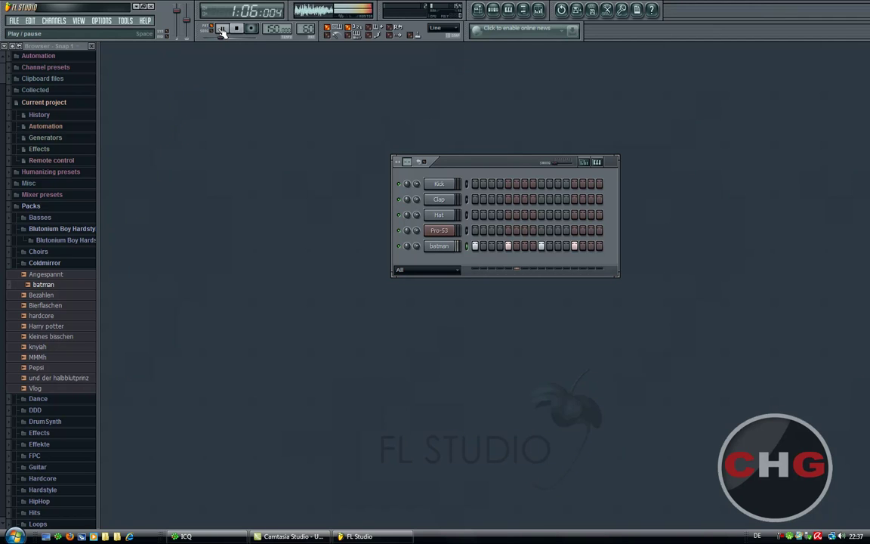
left_click(237, 30)
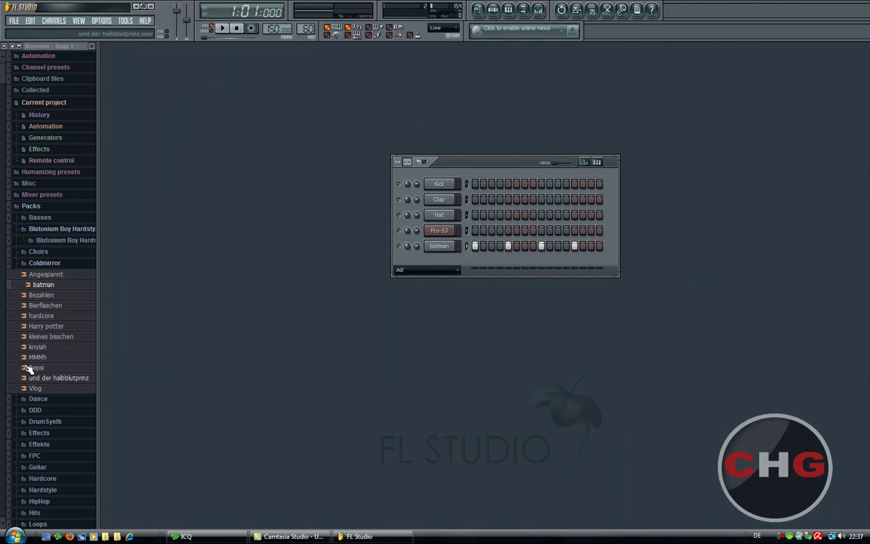
Step: Replace the batman hits with a new Harry potter channel hitting on steps 1 and 9, audition it, and collapse the Coldmirror folder
mouse_move(43, 330)
left_mouse_down()
mouse_move(272, 332)
mouse_move(438, 265)
mouse_move(592, 247)
left_mouse_up()
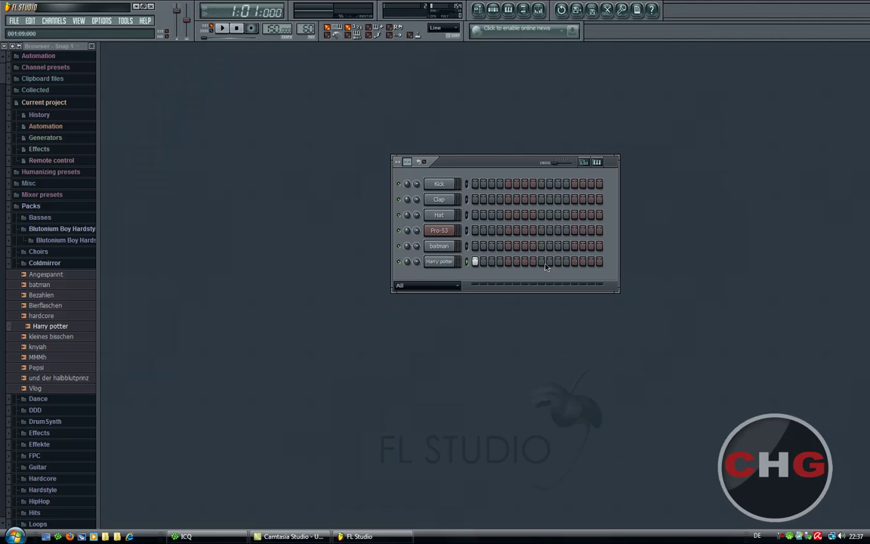
left_click(225, 30)
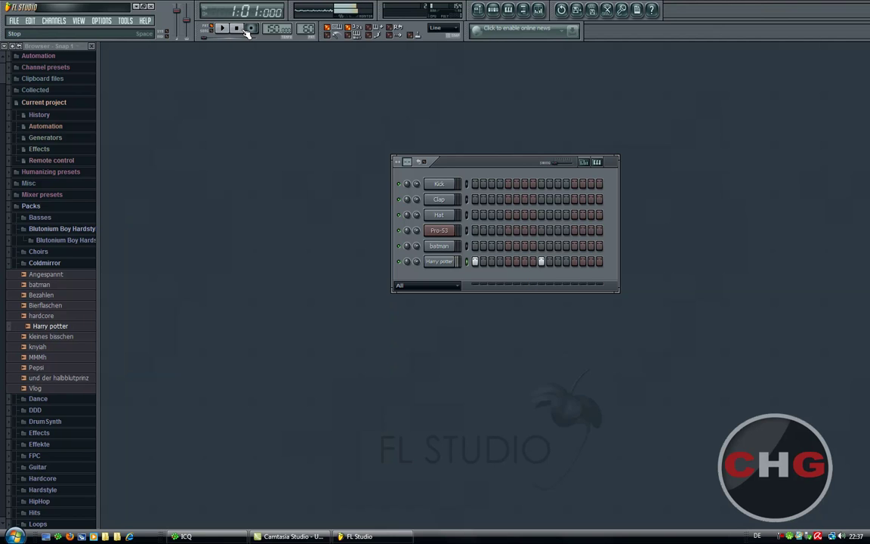
left_click(244, 30)
left_click(47, 264)
scroll(72, 172, "down", 5)
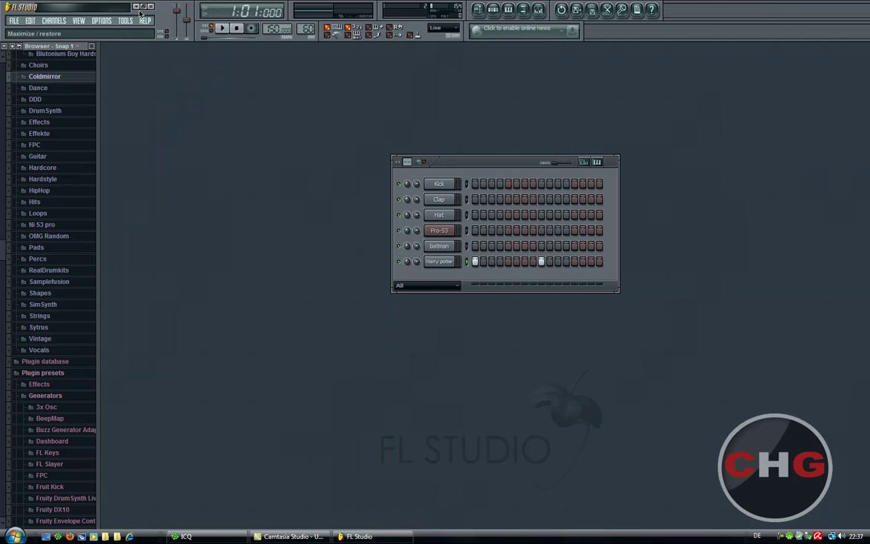
Step: Minimize FL Studio, launch Audacity with its window widened to the screen's edge, and close the Camtasia Studio window
left_click(137, 8)
key("super")
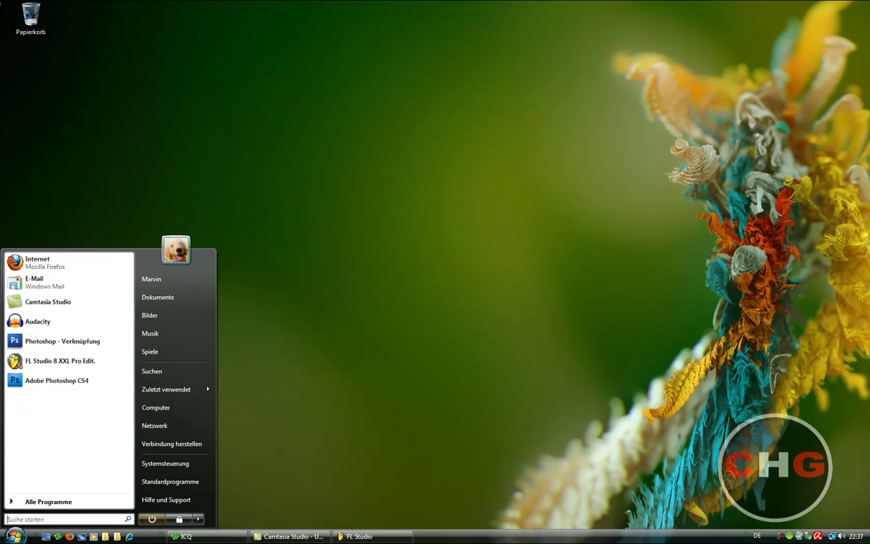
left_click(65, 328)
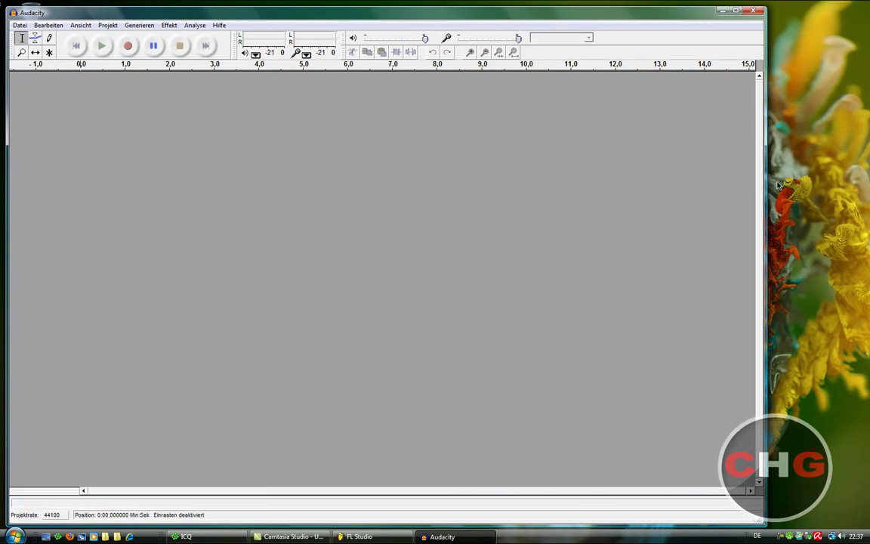
left_click_drag(765, 183, 866, 182)
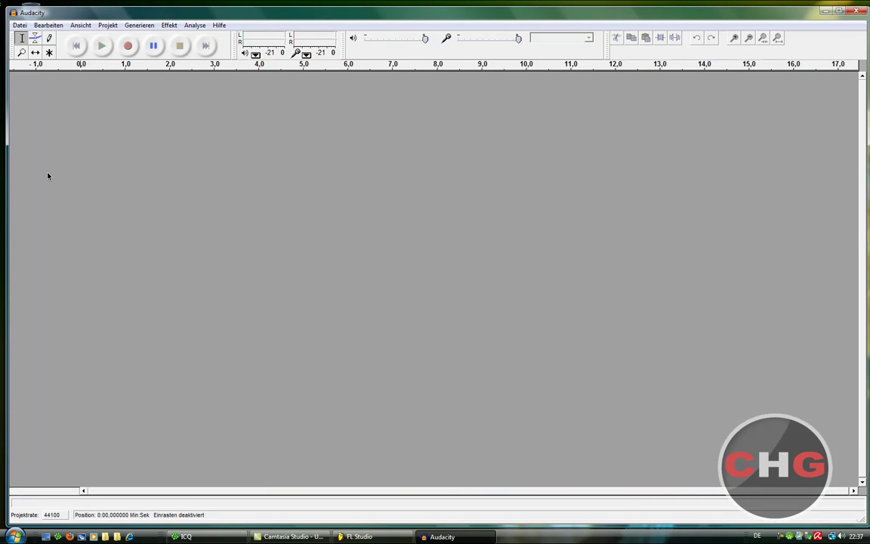
right_click(291, 536)
left_click(318, 536)
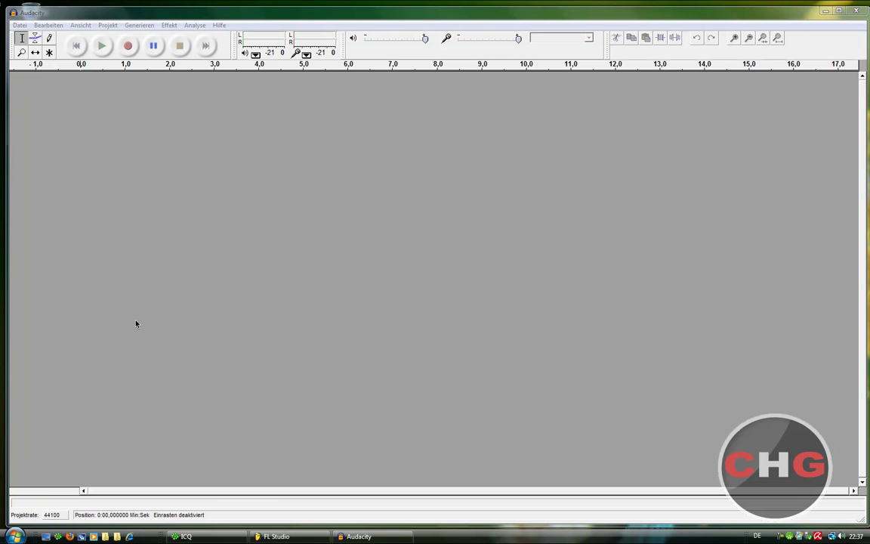
Step: Open Firefox and search Google for lame_enc.dll
left_click(68, 536)
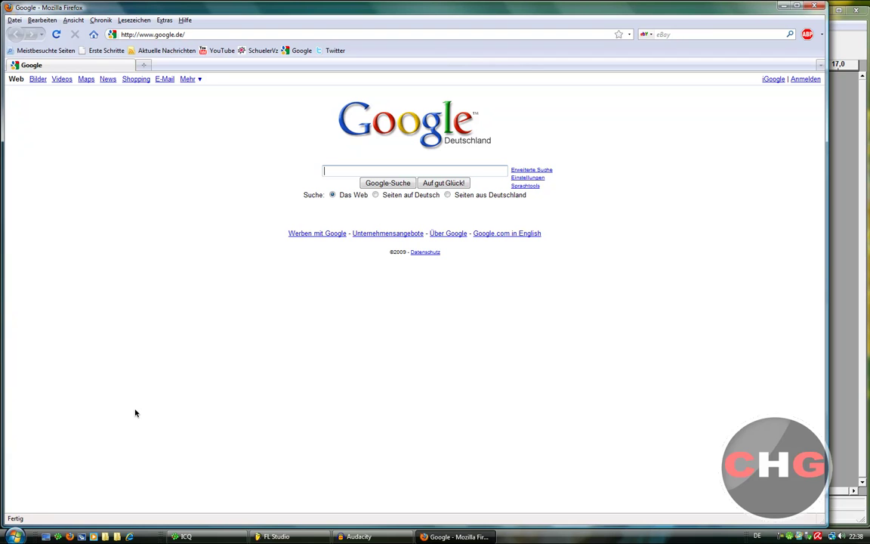
type("lame_enc")
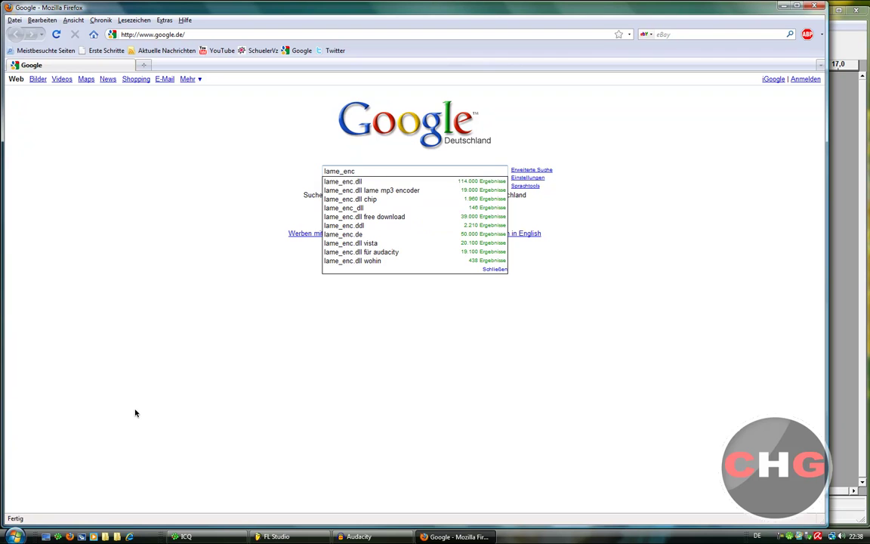
type(".dll")
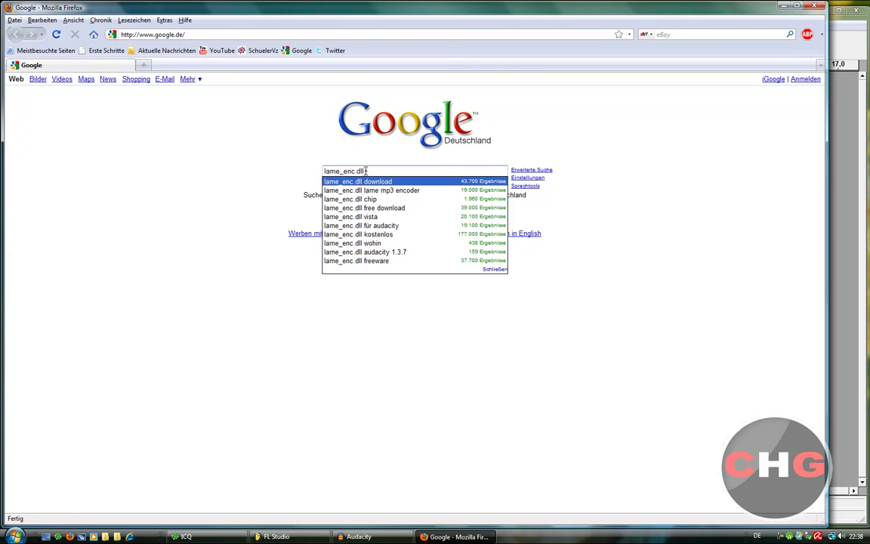
key("Return")
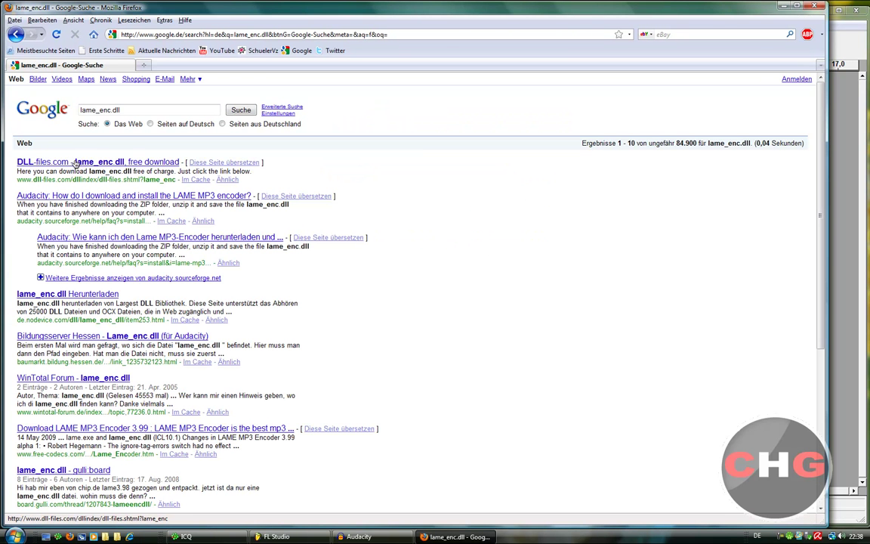
Step: Show the lame_enc.dll download on DLL-files.com, cancel saving the zip file, and close the browser windows
left_click(65, 165)
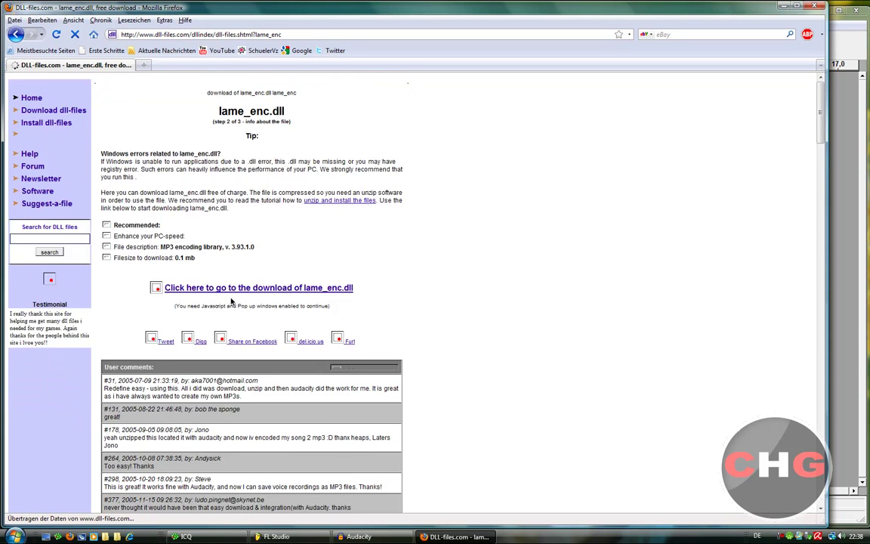
left_click(223, 282)
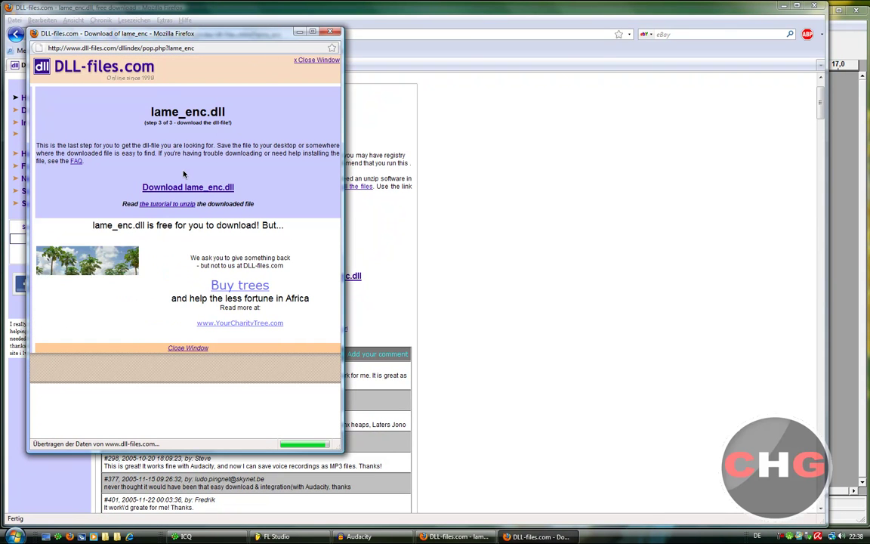
left_click(181, 187)
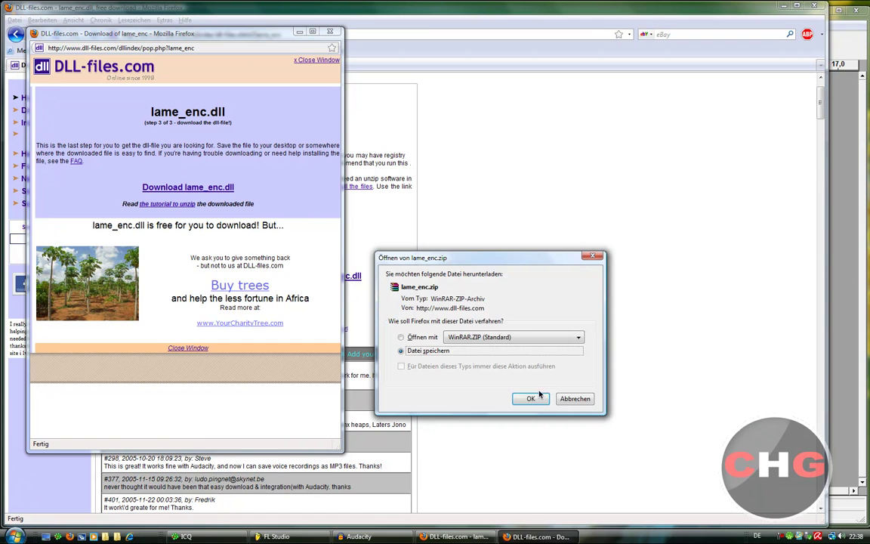
left_click(575, 398)
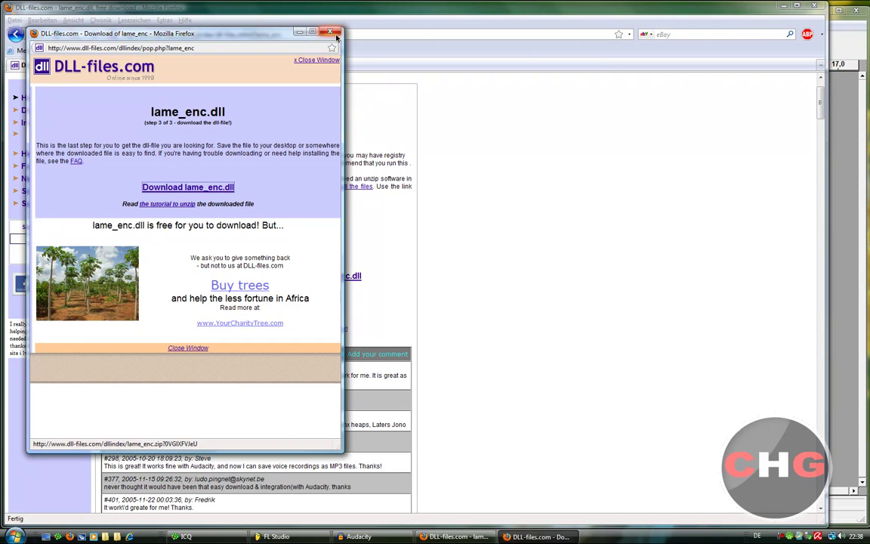
left_click(333, 32)
left_click(814, 6)
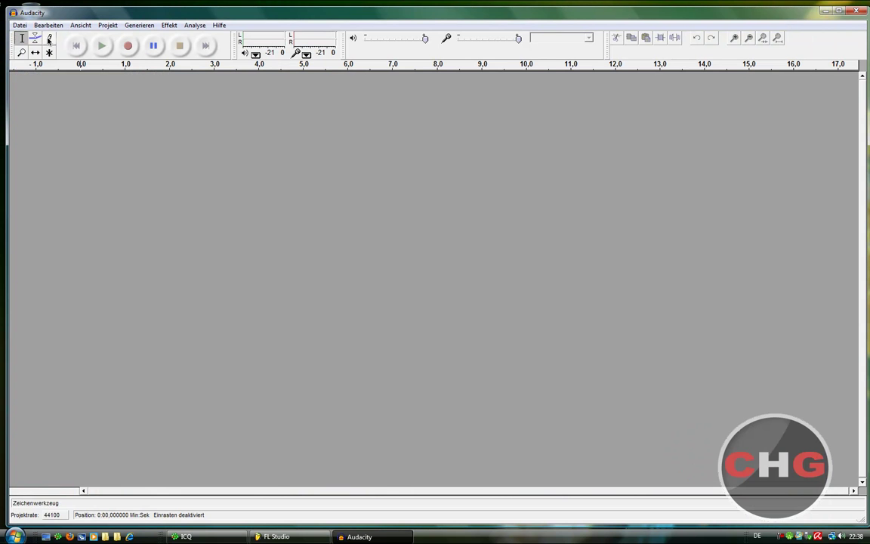
Step: Record a short audio clip of about 0.6 seconds in Audacity
left_click(128, 47)
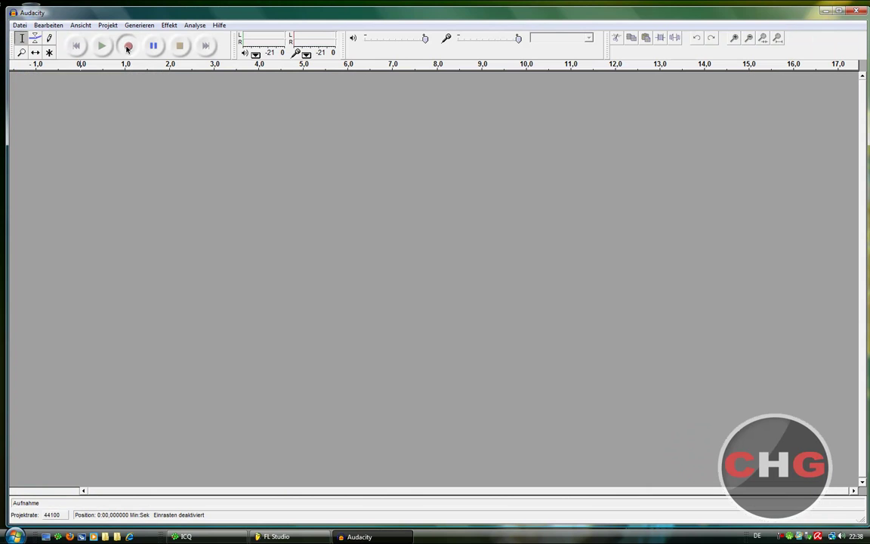
left_click(180, 46)
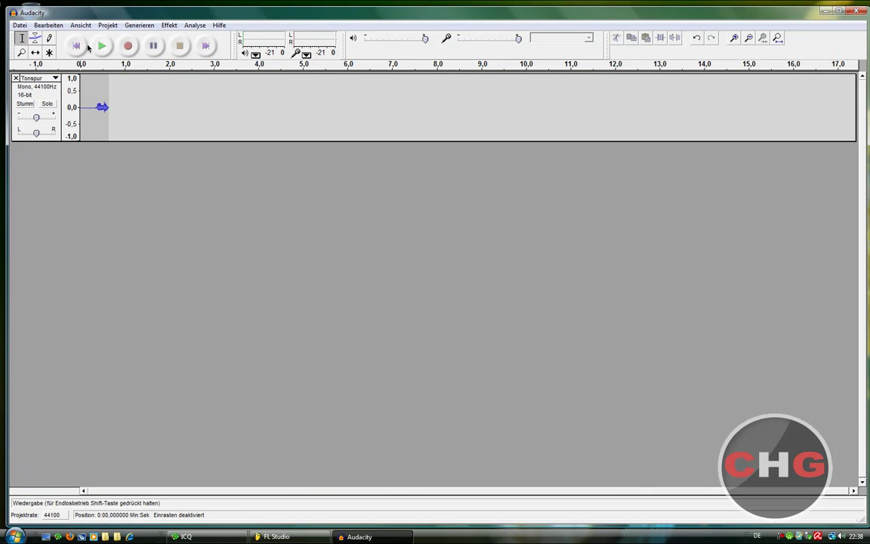
Step: Export the recording to the desktop as a WAV file named Hallo and close Audacity
left_click(19, 25)
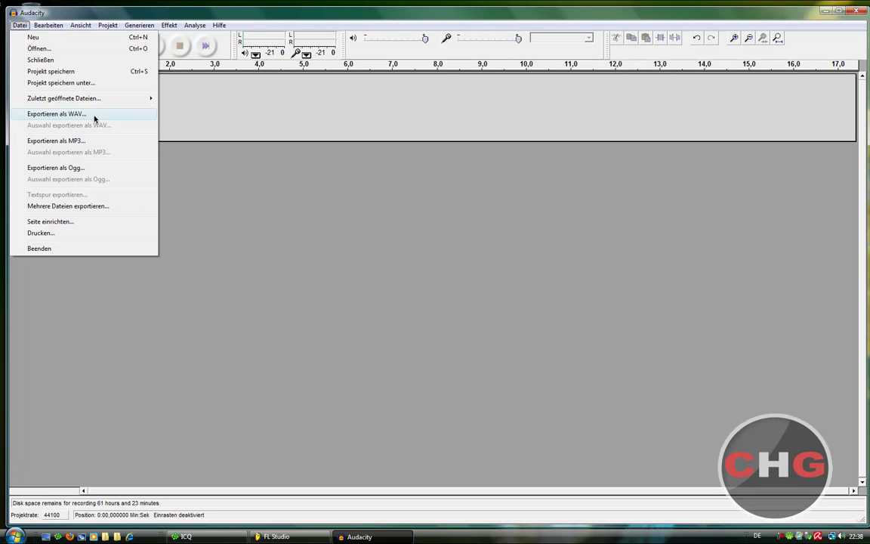
left_click(117, 113)
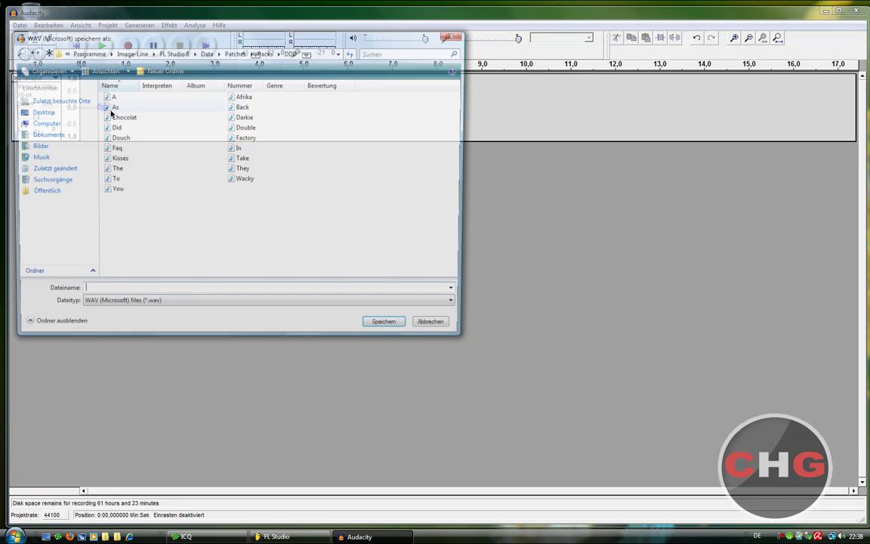
left_click(41, 112)
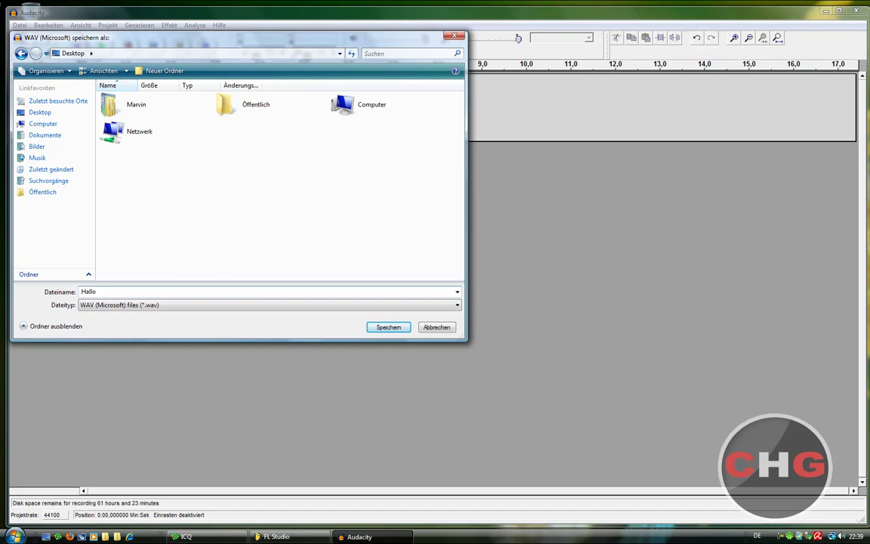
key("Return")
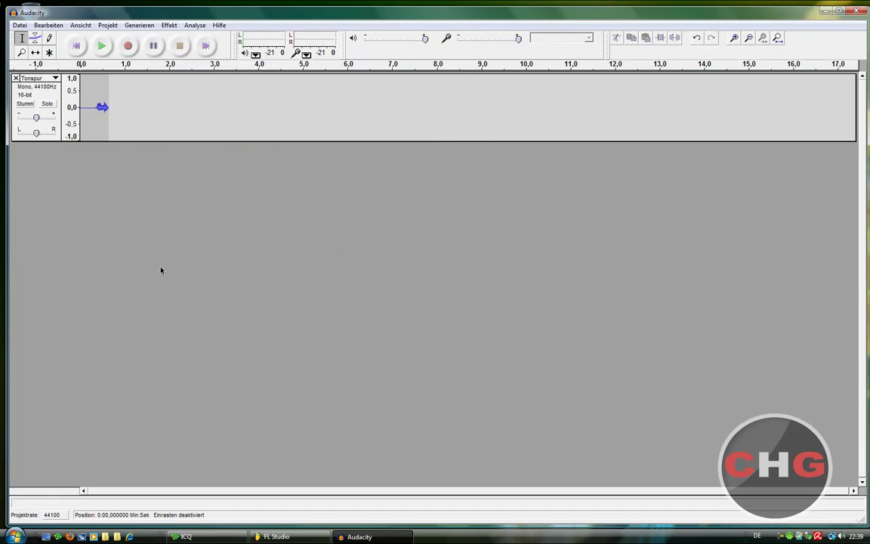
left_click(856, 11)
left_click(445, 304)
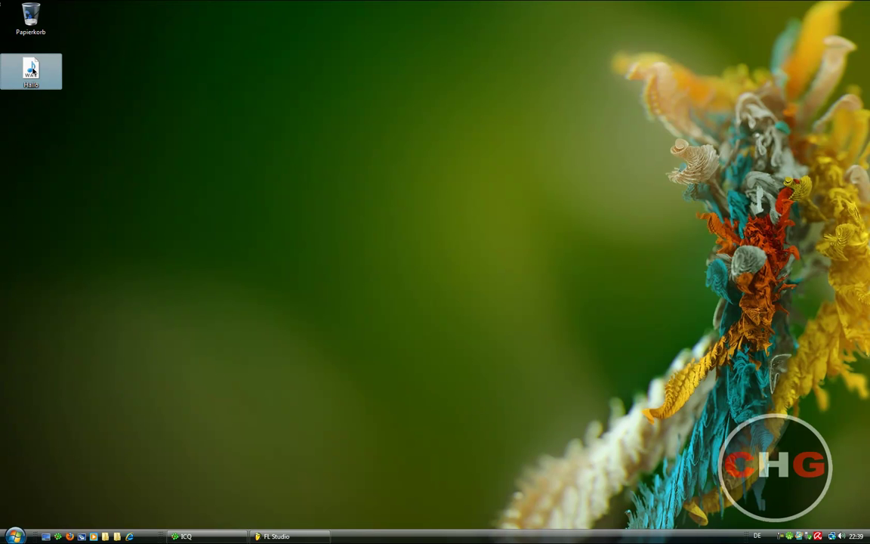
Step: Open the Computer window in Windows Explorer and go into the H: drive
left_click(15, 536)
left_click(178, 409)
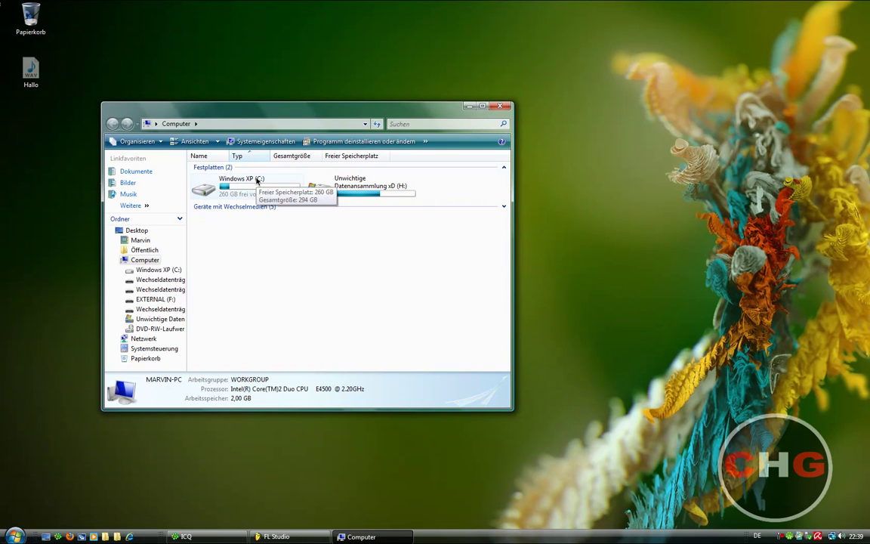
left_click(355, 185)
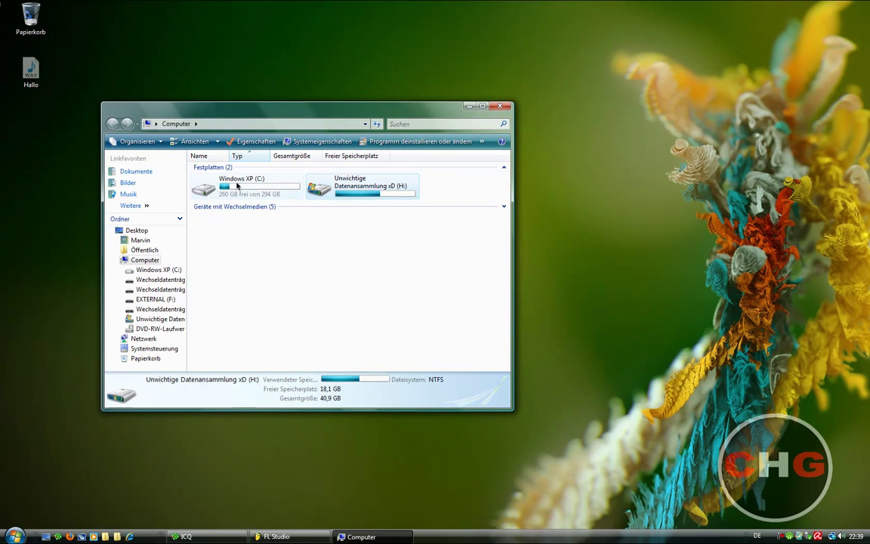
double_click(370, 170)
double_click(371, 170)
double_click(368, 186)
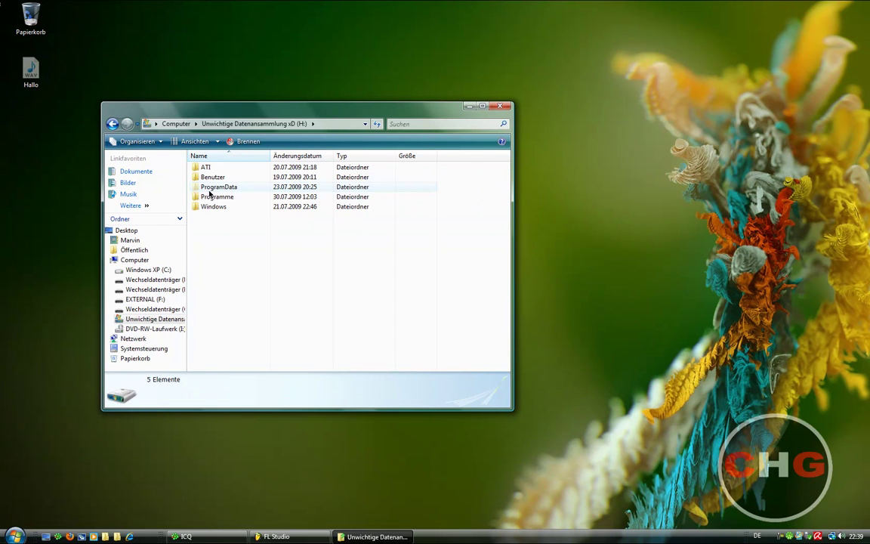
Step: Go to Programme > Image-Line > FL Studio 8 > Data > Patches > Packs and look through the sample pack folders
double_click(202, 196)
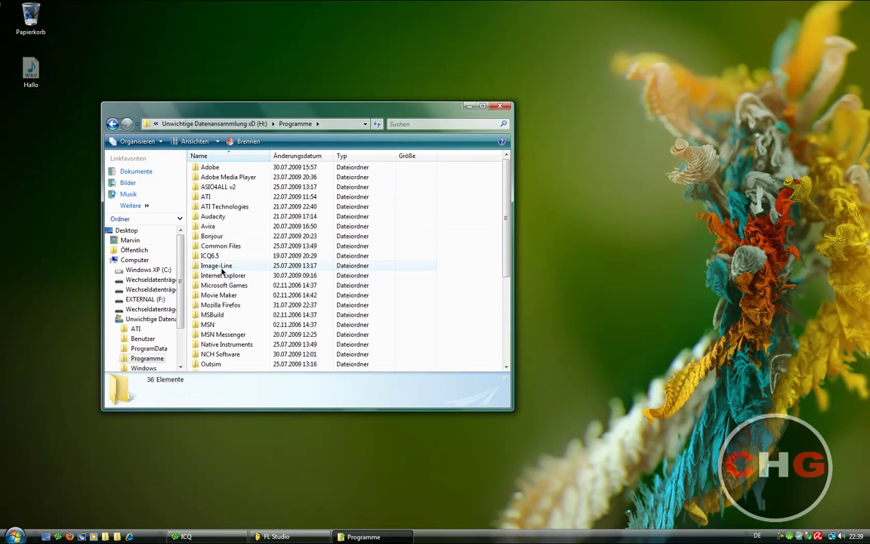
double_click(224, 265)
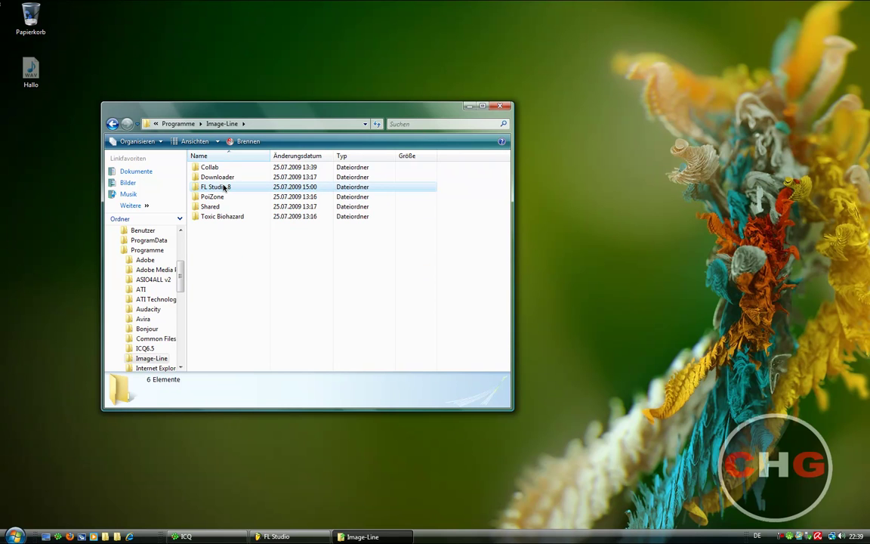
double_click(220, 187)
double_click(221, 176)
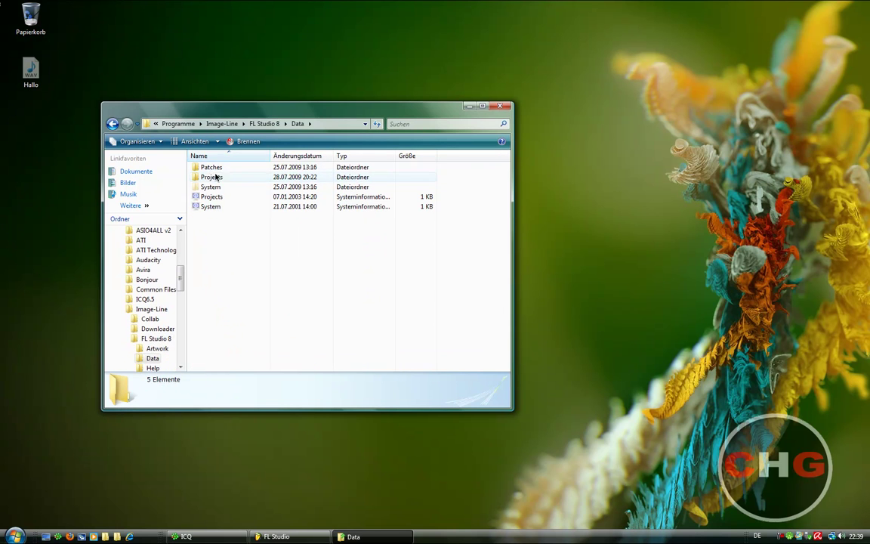
double_click(215, 170)
double_click(208, 236)
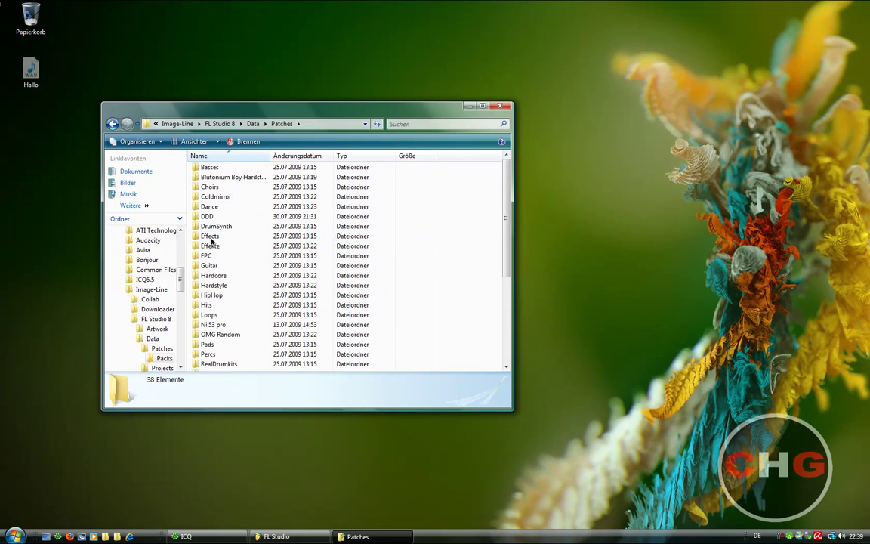
scroll(252, 227, "down", 5)
scroll(250, 226, "up", 5)
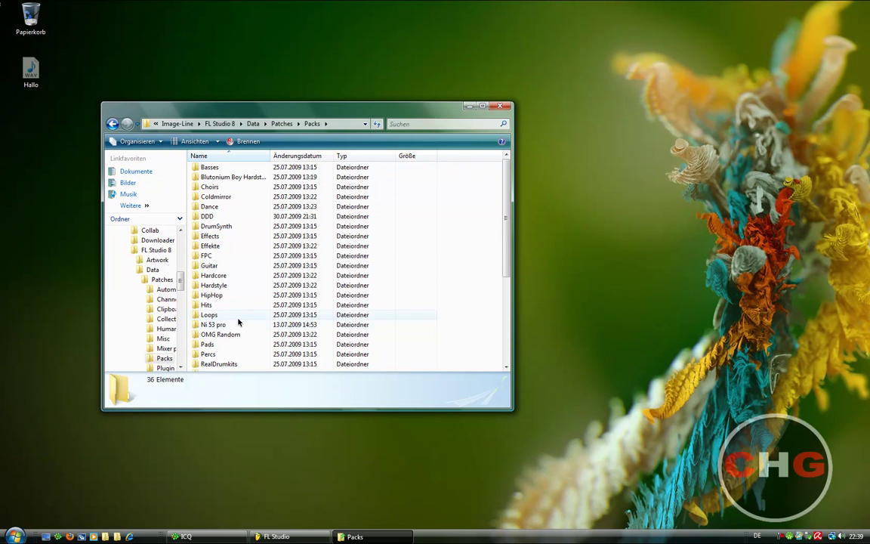
scroll(239, 332, "down", 5)
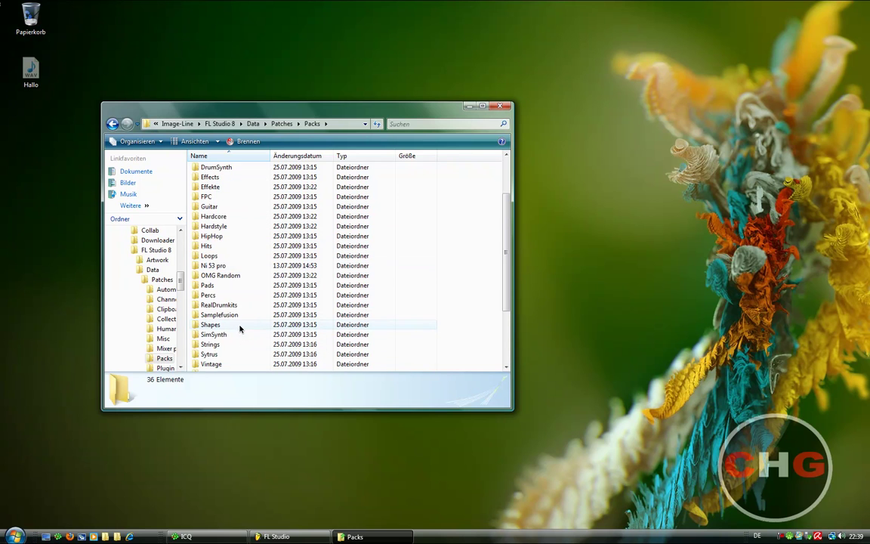
Step: Create a new folder named Test Sounds inside the Packs folder
scroll(242, 296, "up", 5)
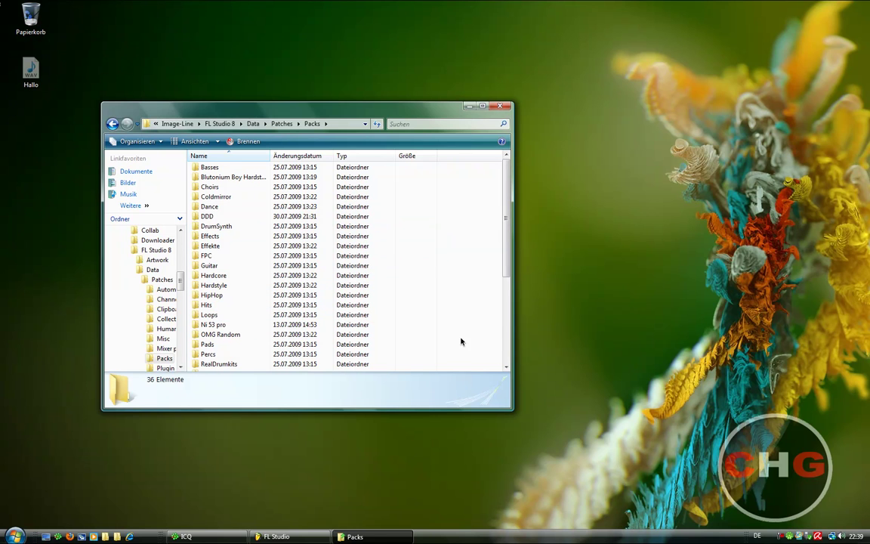
scroll(459, 317, "down", 5)
right_click(412, 259)
right_click(404, 277)
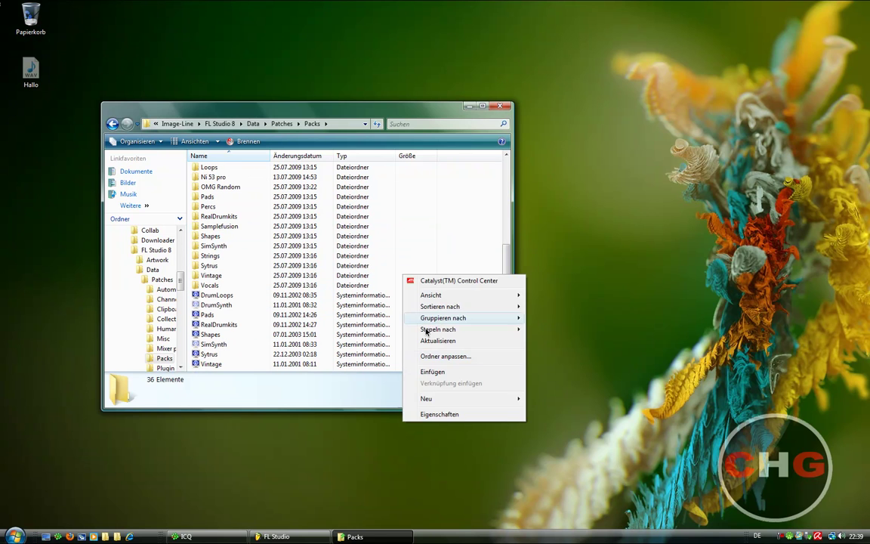
mouse_move(453, 399)
left_click(544, 399)
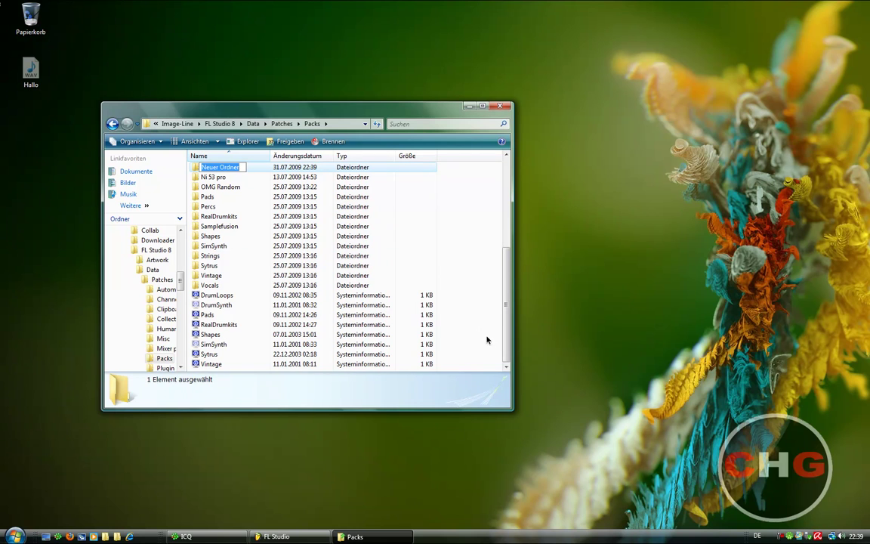
type("Test Sounds")
key("Return")
Step: Switch to FL Studio to refresh its browser, and place the Hallo WAV file in the Test Sounds folder in Windows Explorer
left_click(276, 536)
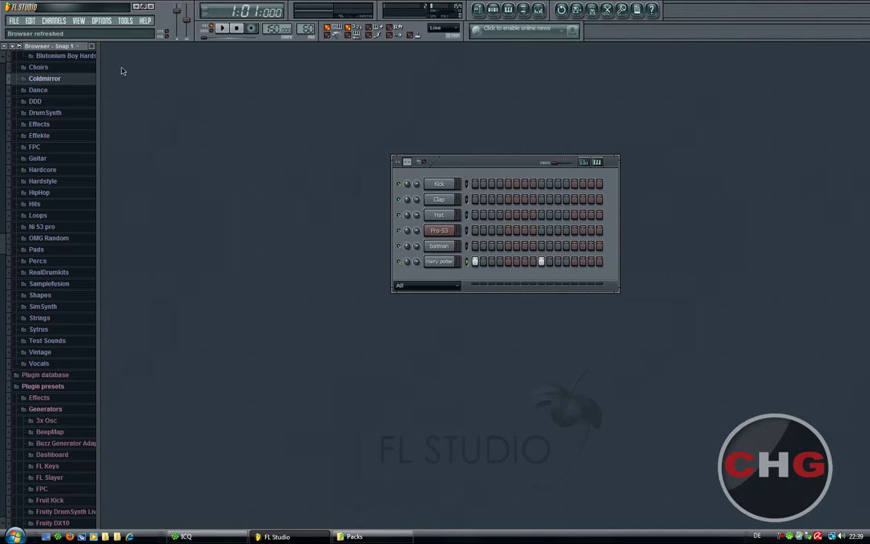
left_click(353, 535)
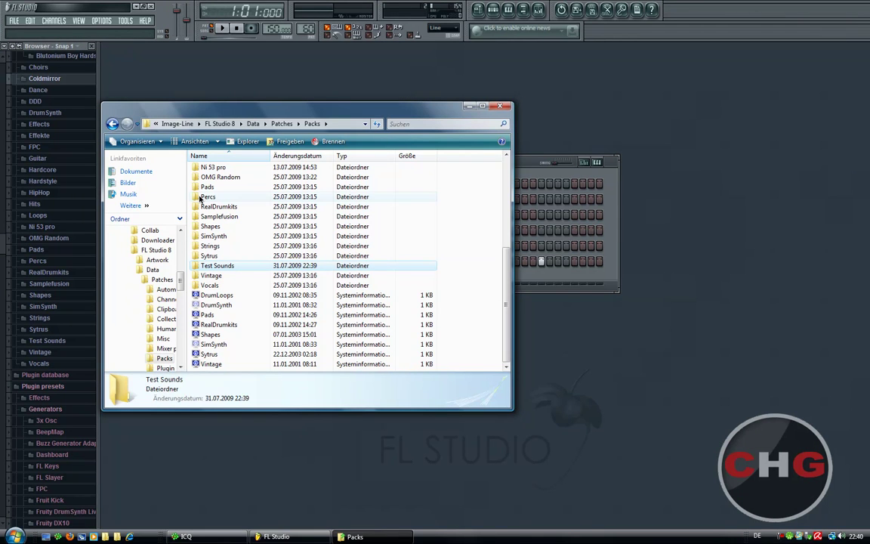
double_click(219, 266)
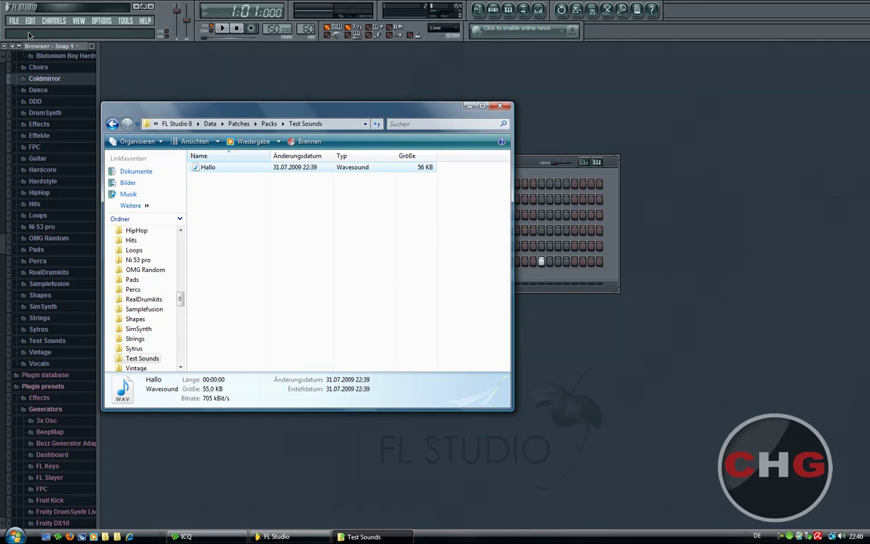
left_click(499, 104)
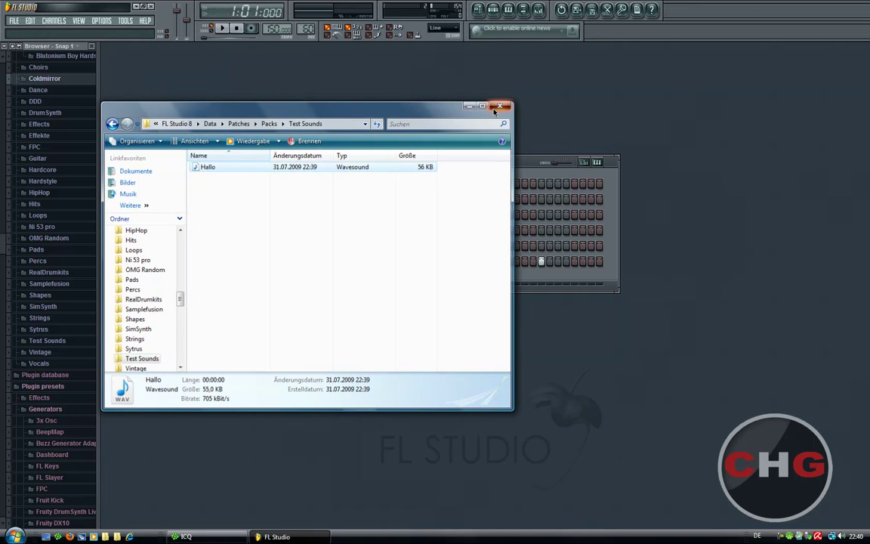
Step: Add the Hallo sample from the Test Sounds pack to the step sequencer as a new channel and close the browser
left_click(44, 124)
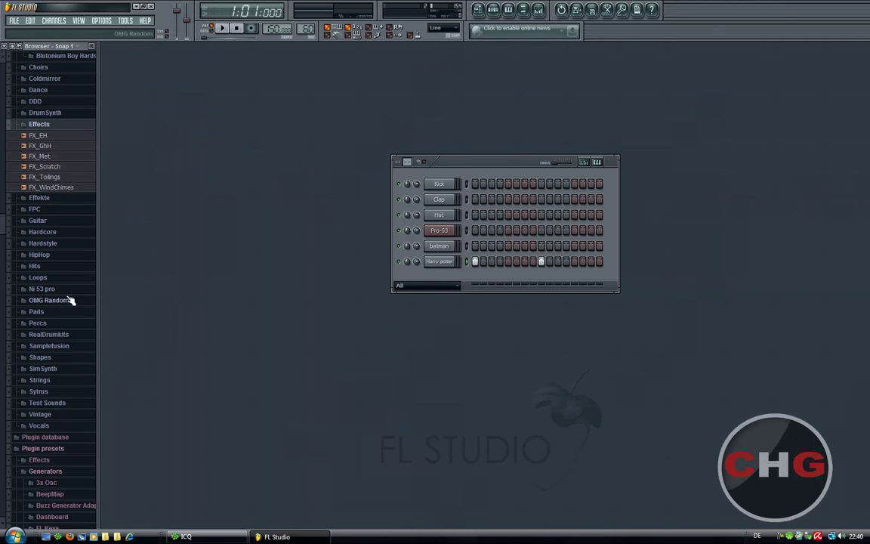
left_click(47, 403)
left_click_drag(53, 415, 441, 278)
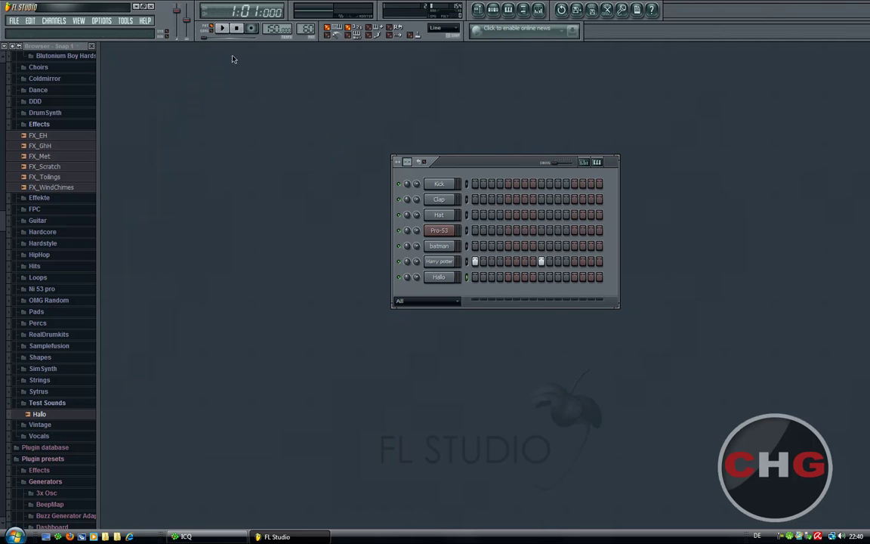
left_click(91, 46)
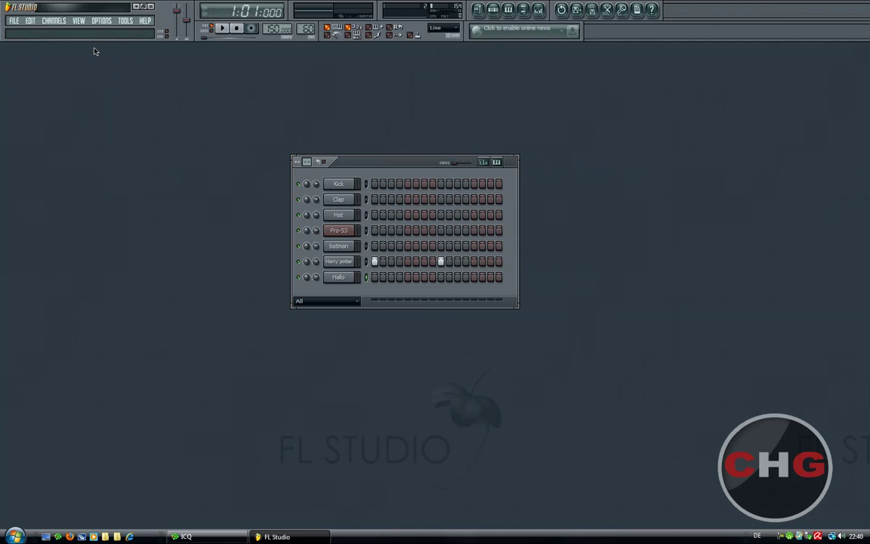
Step: Reposition the step sequencer and set the Fresh fruits bitmap as the workspace background wallpaper
left_click_drag(442, 172, 286, 159)
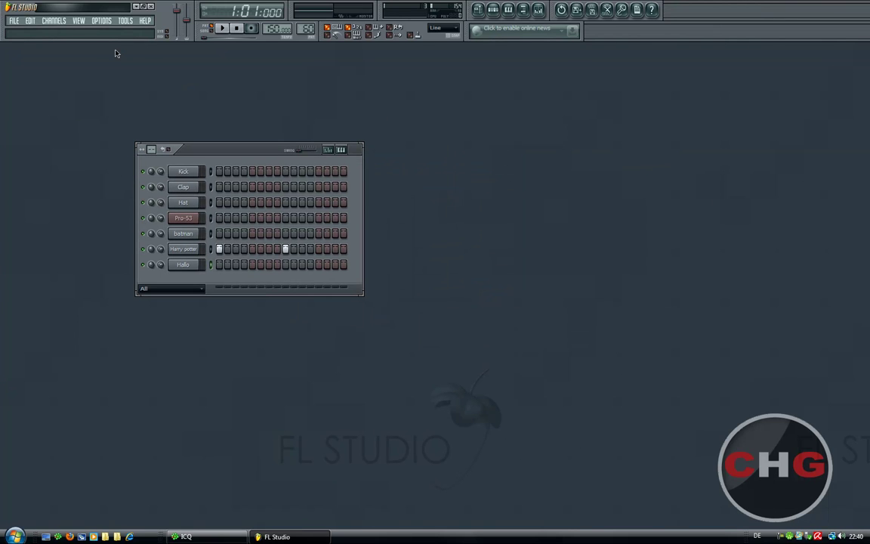
left_click(78, 20)
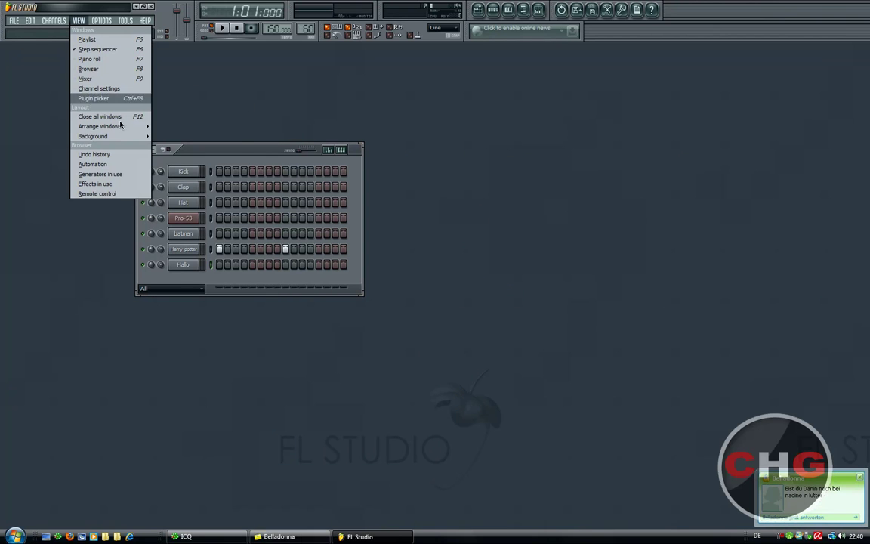
mouse_move(113, 135)
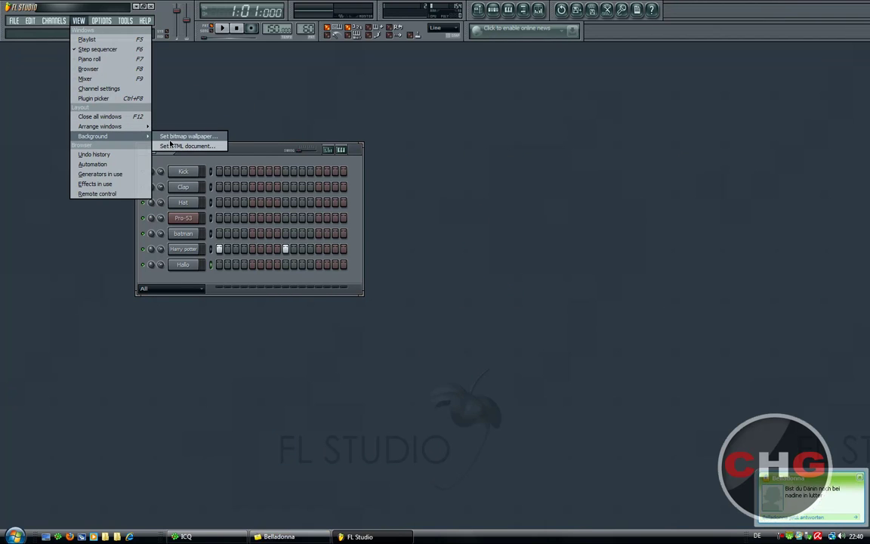
left_click(174, 136)
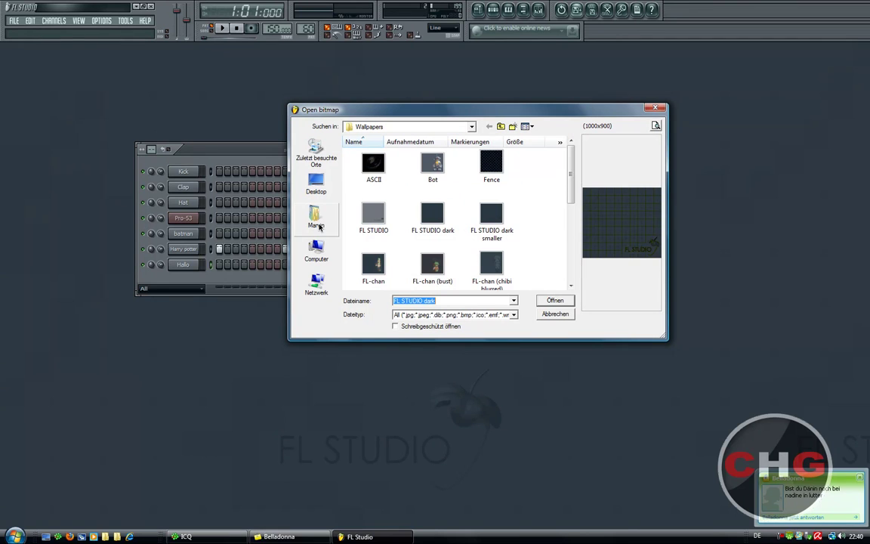
left_click_drag(572, 172, 571, 223)
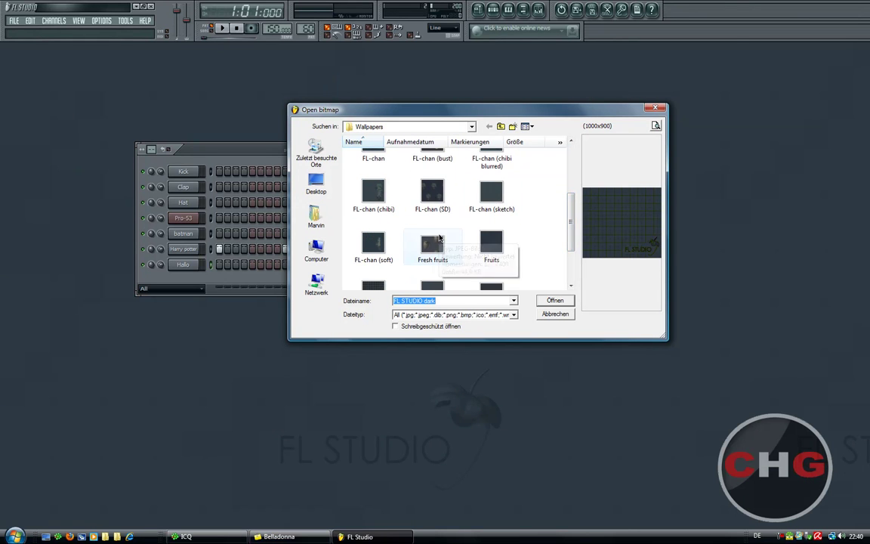
double_click(433, 241)
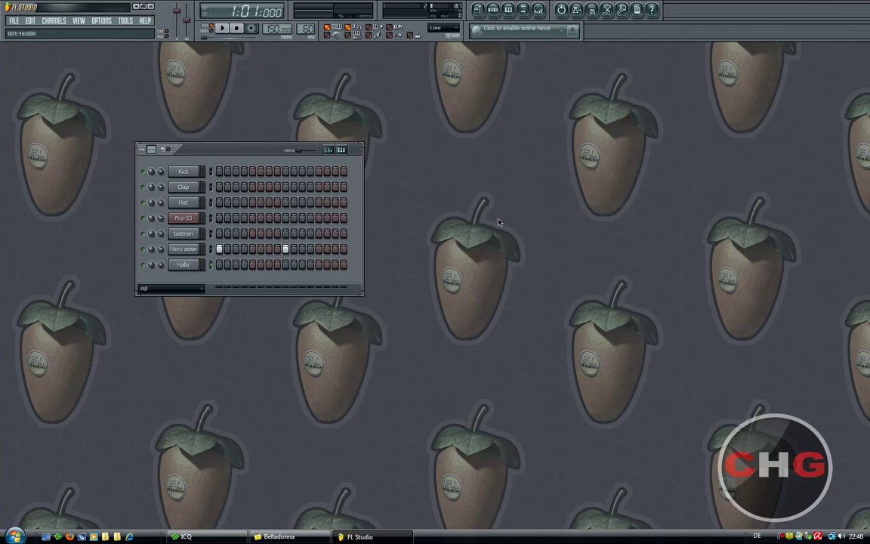
Step: Close FL Studio and shift the save confirmation dialog slightly upward
left_click(150, 7)
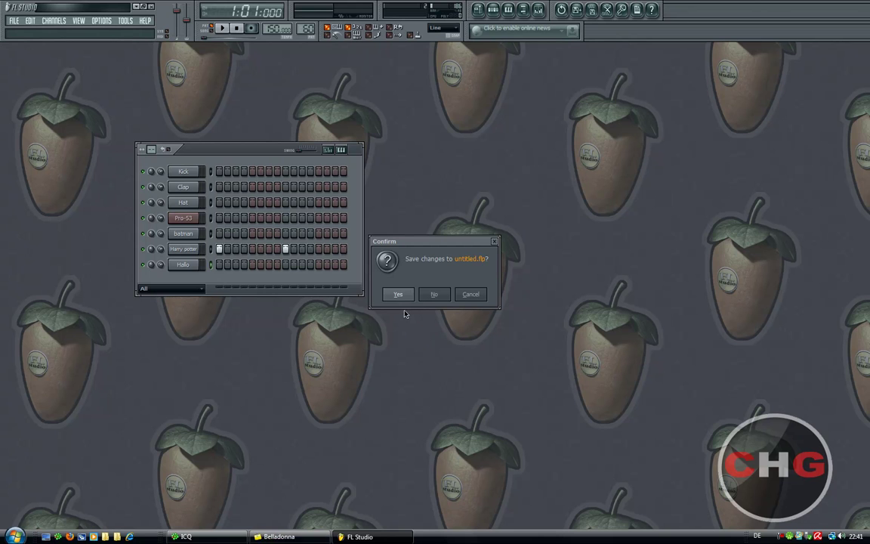
mouse_move(405, 243)
left_mouse_down()
mouse_move(430, 231)
mouse_move(392, 211)
mouse_move(401, 231)
left_mouse_up()
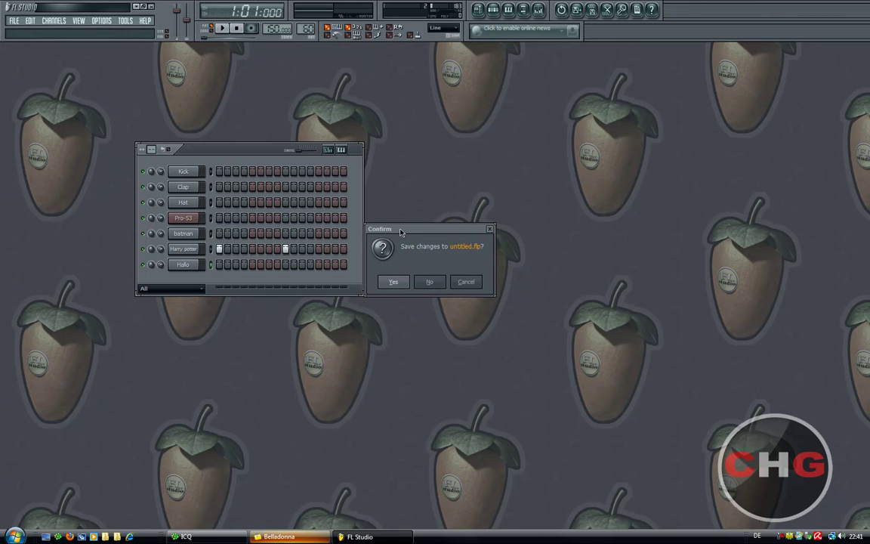